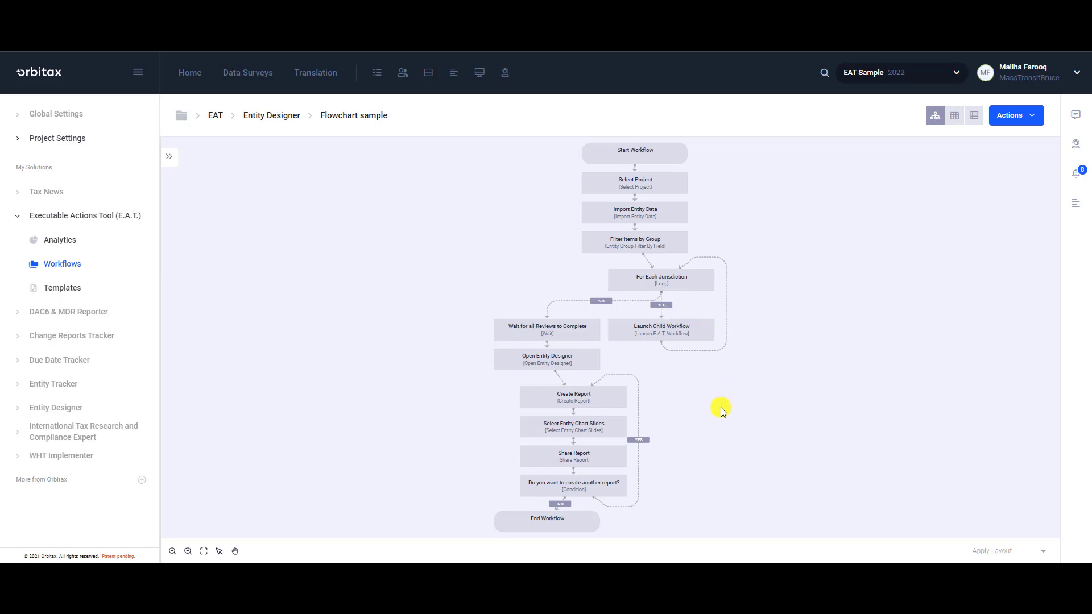
Launch the Flowchart sample workflow immediately and resume it from its progress flowchart.
click(1009, 115)
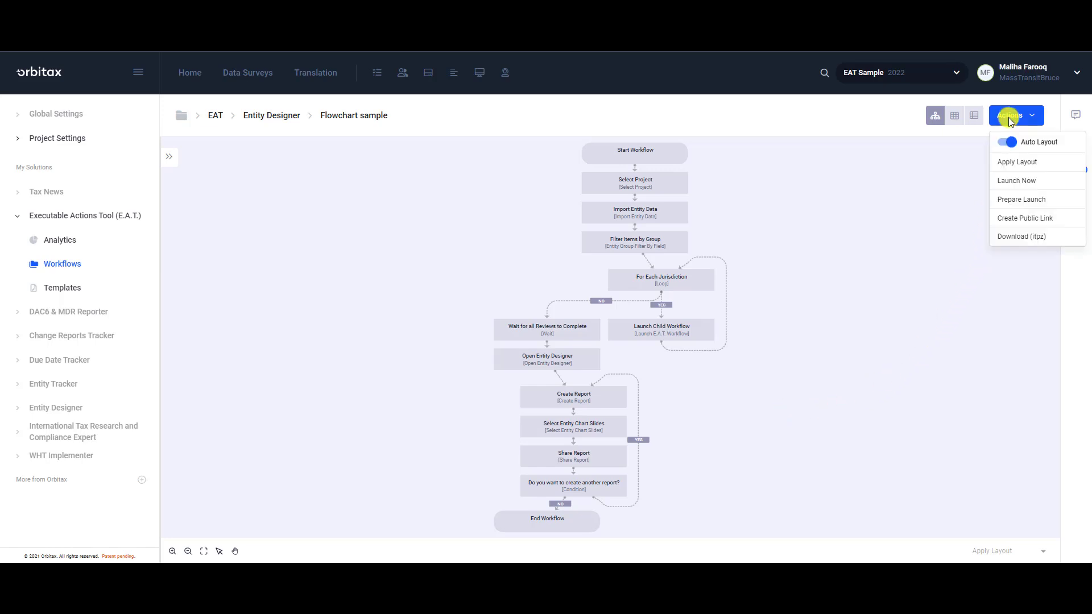
click(1017, 185)
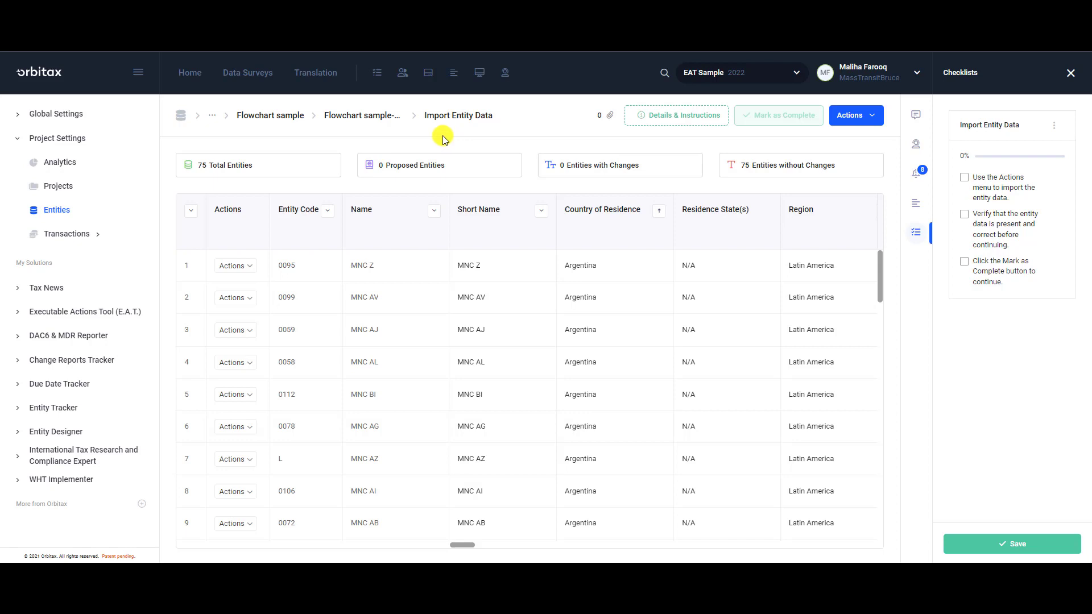
click(362, 116)
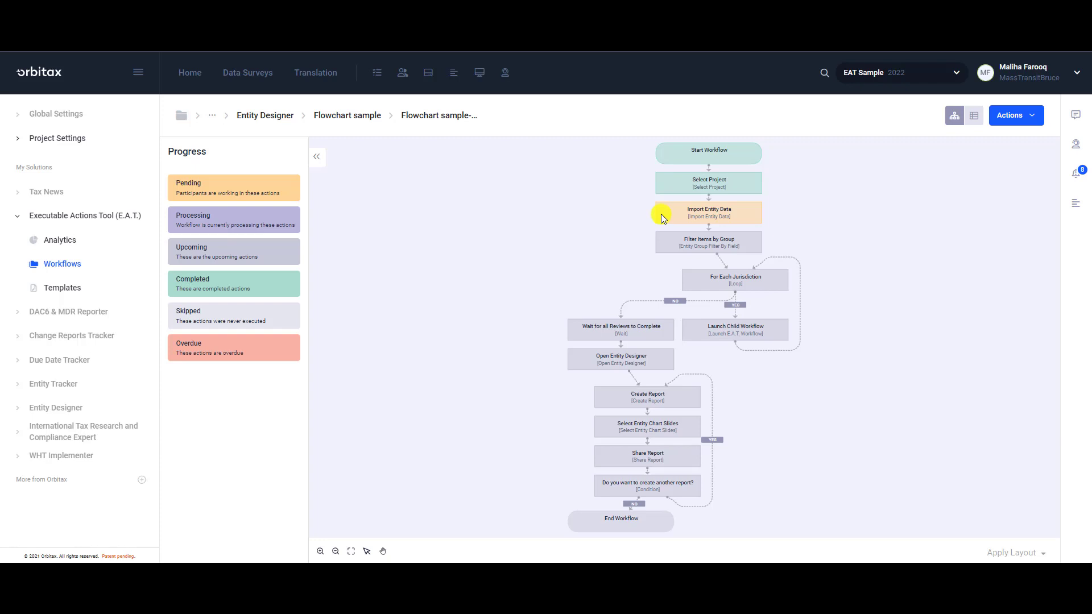
click(1033, 117)
click(1013, 140)
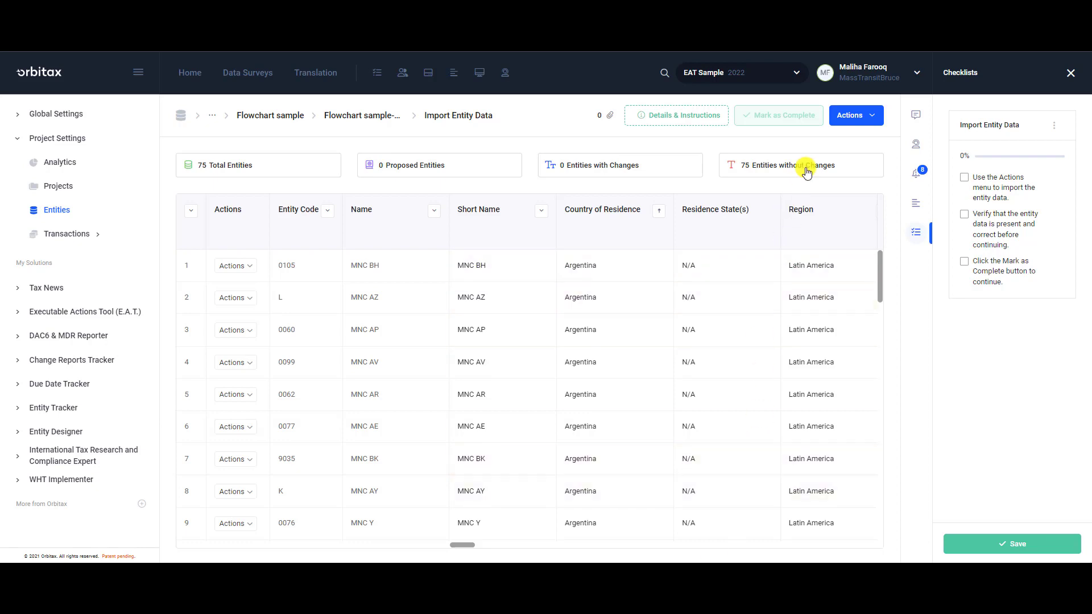
Start an entity import for the Import Entity Data stage and select 75 Entities Custom Region.xlsx as the source file.
click(875, 115)
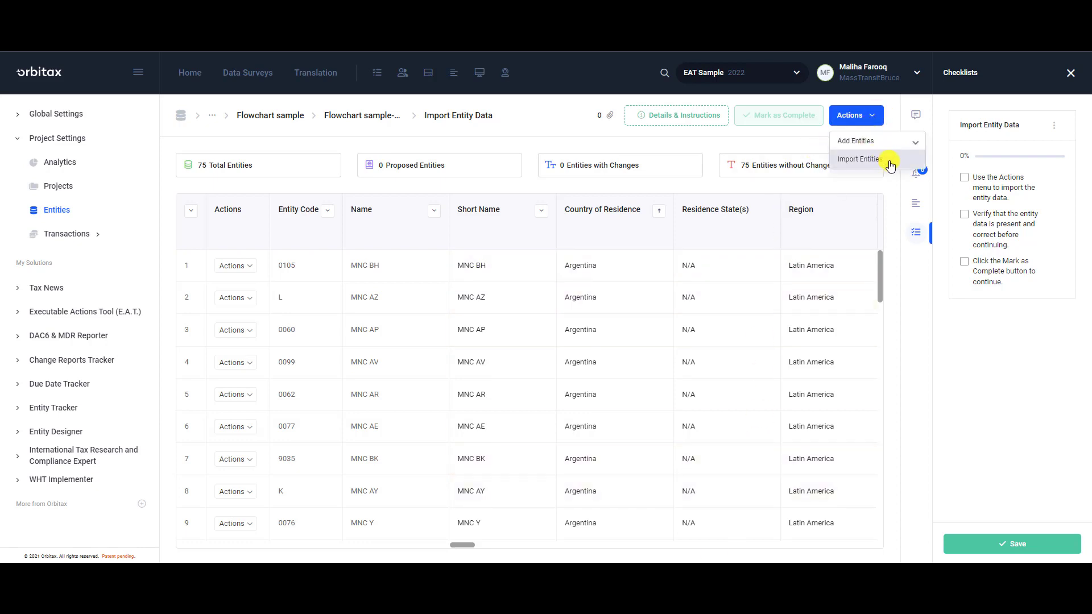
click(890, 165)
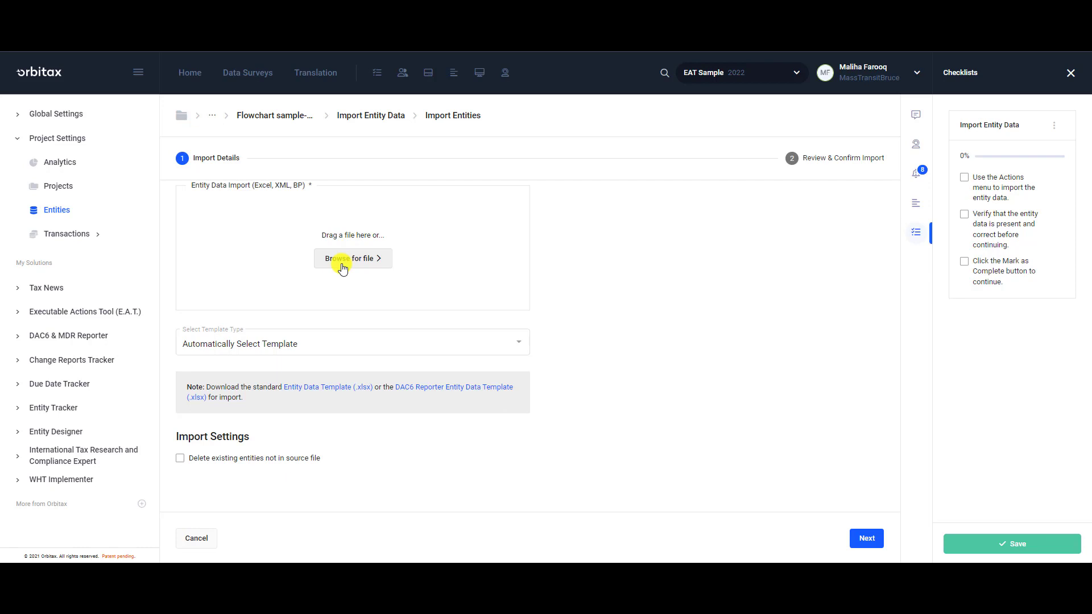
click(343, 267)
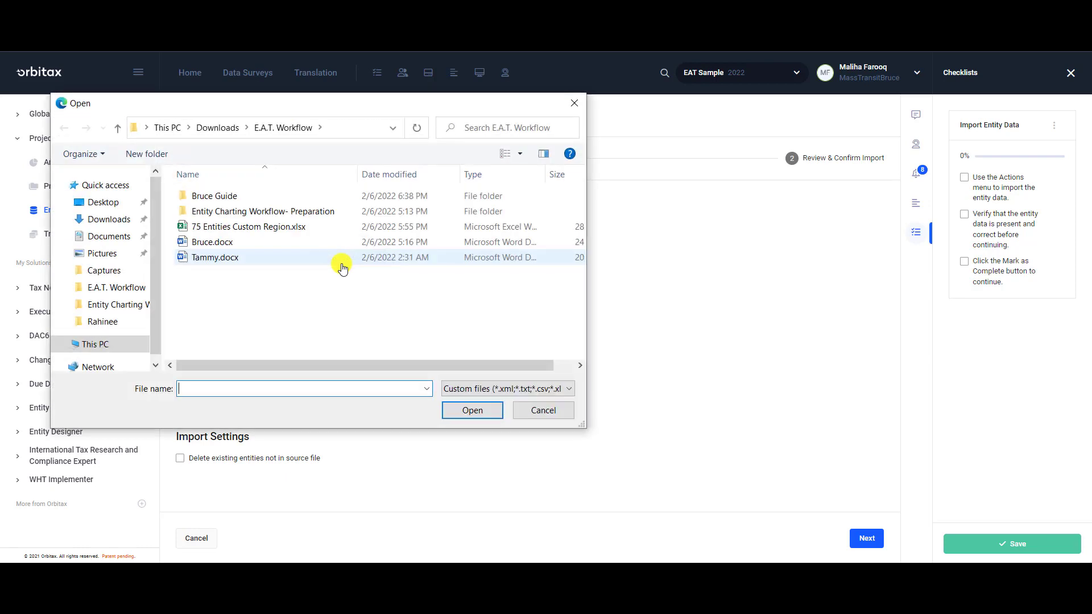
click(330, 227)
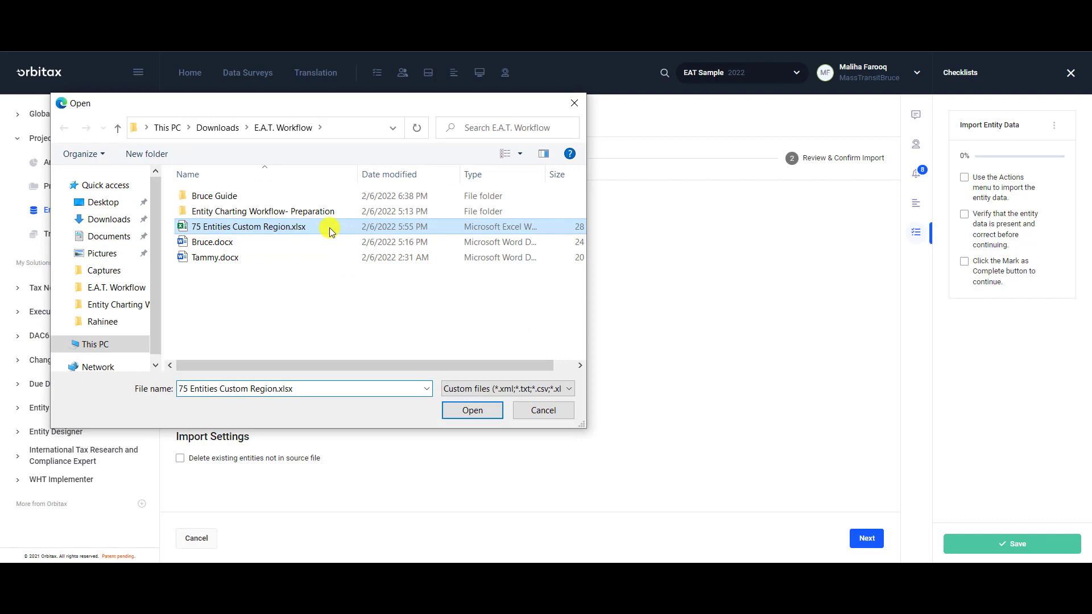
click(446, 410)
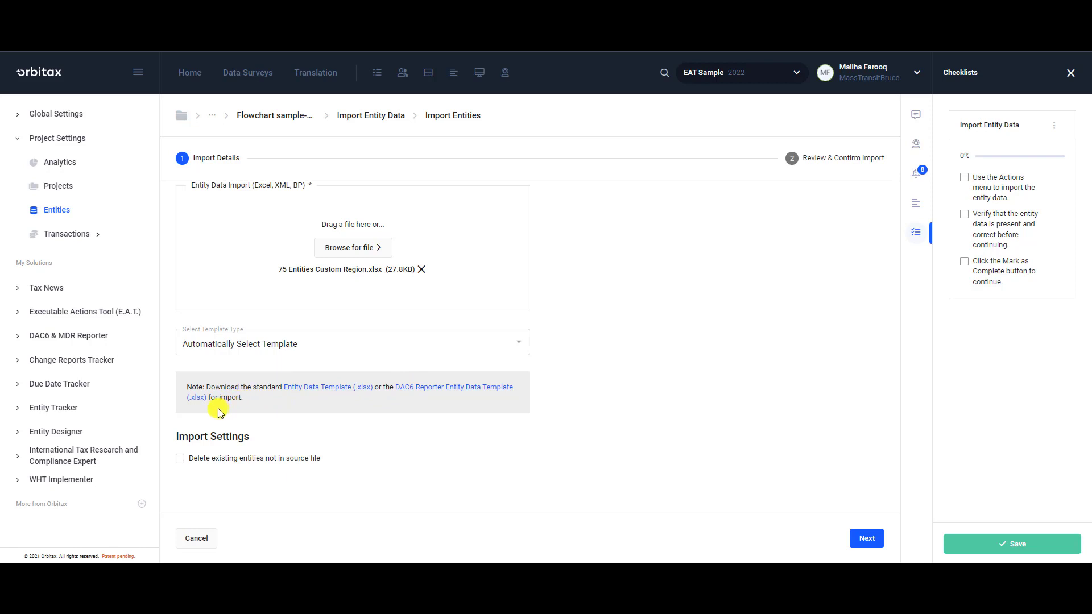
Set the import to delete existing entities not in the source file, and complete the import.
click(181, 458)
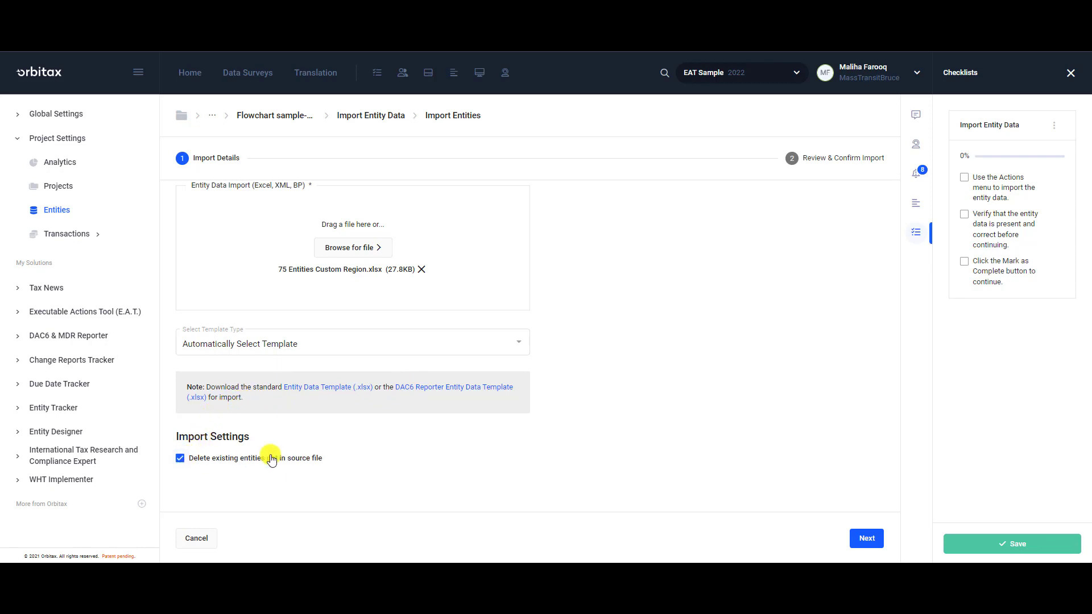
click(870, 539)
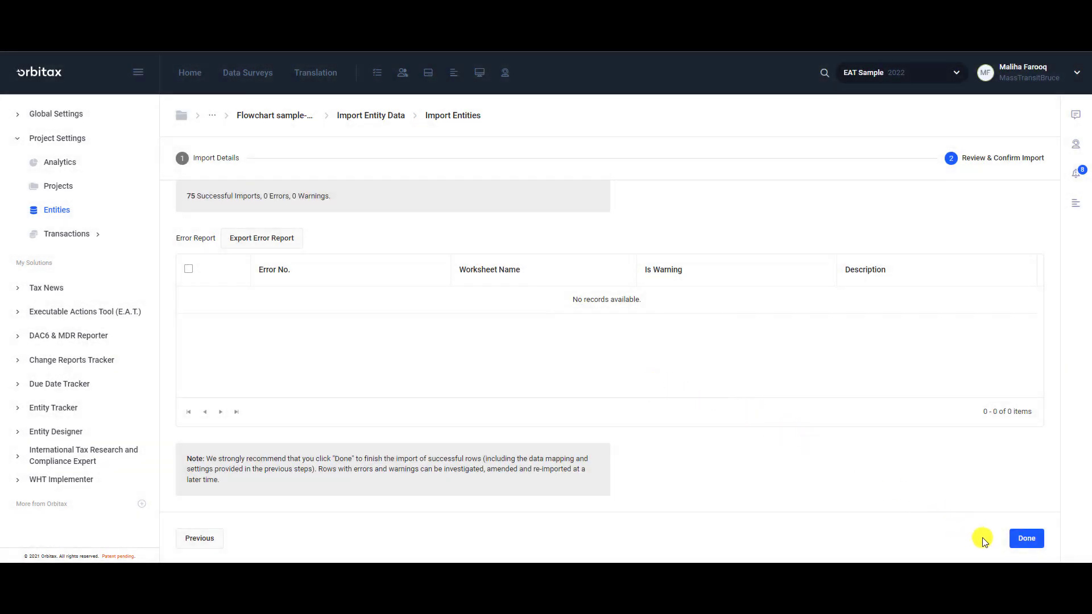
click(1023, 539)
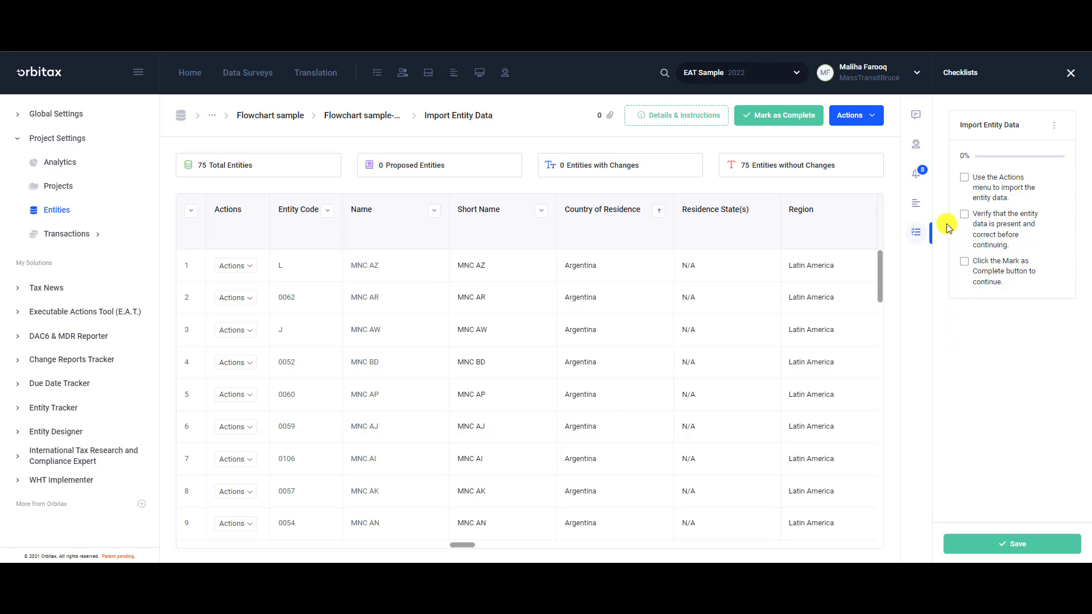
Tick off and save all three Import Entity Data checklist items, and mark the stage as complete.
click(963, 178)
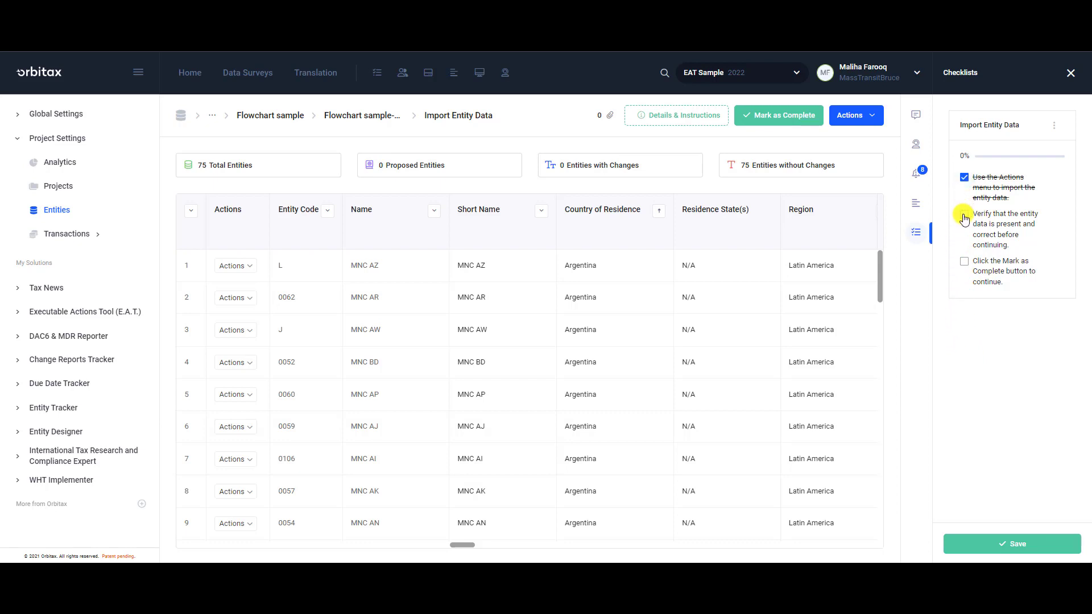
click(964, 214)
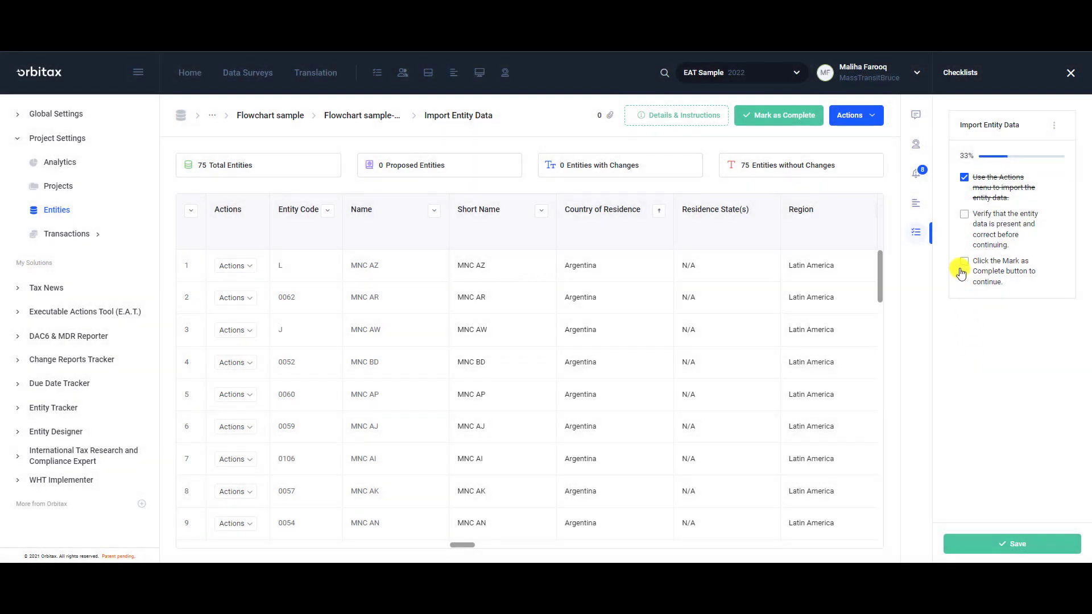
click(963, 262)
click(964, 214)
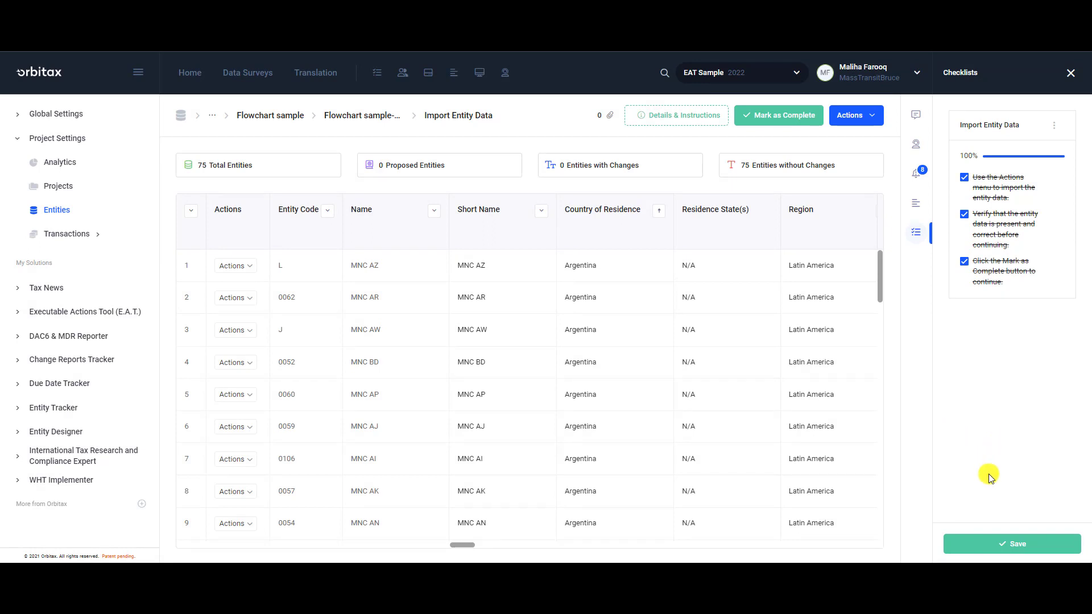
click(988, 544)
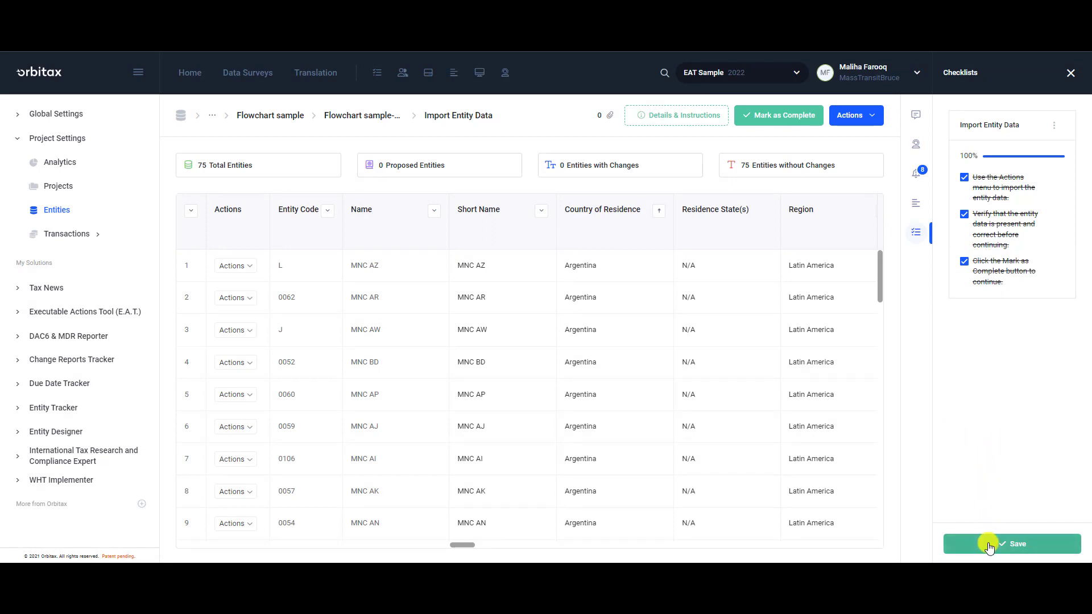
click(995, 543)
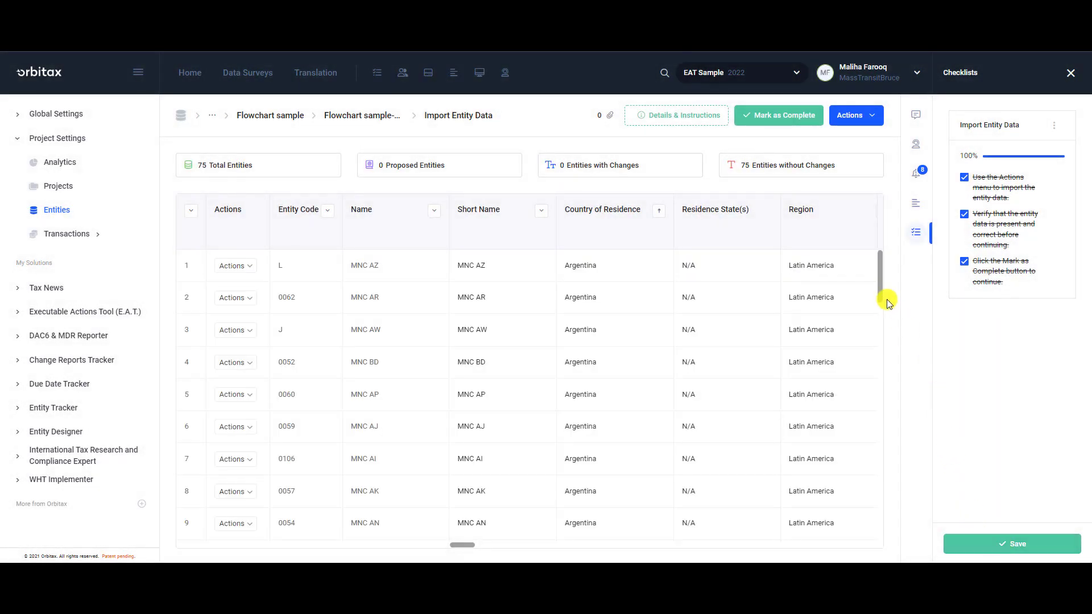
click(767, 118)
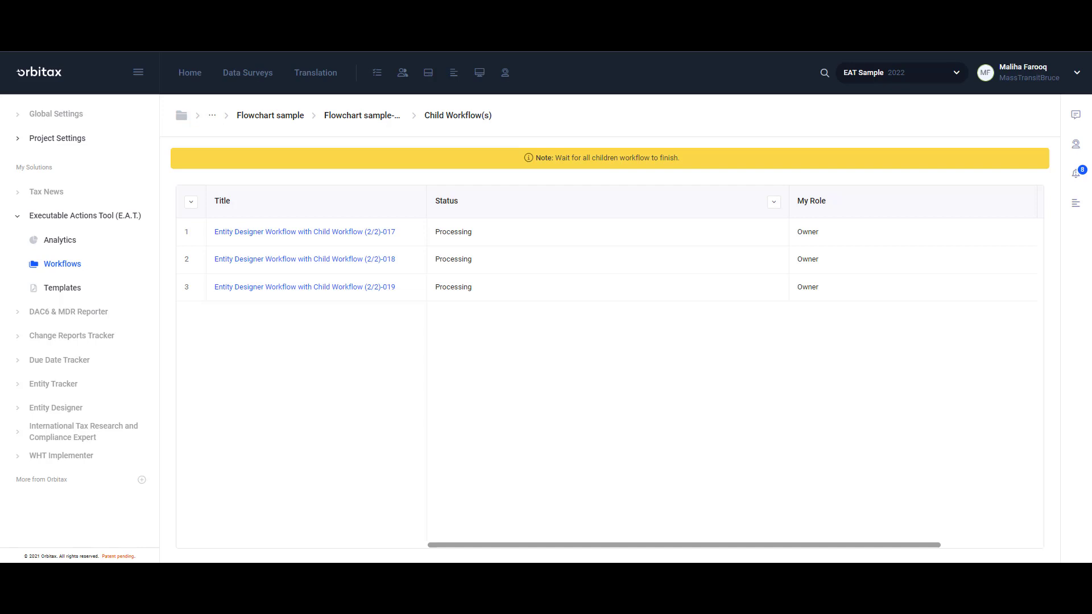
Open the first child workflow, Entity Designer Workflow with Child Workflow (2/2)-017, and resume it.
click(361, 233)
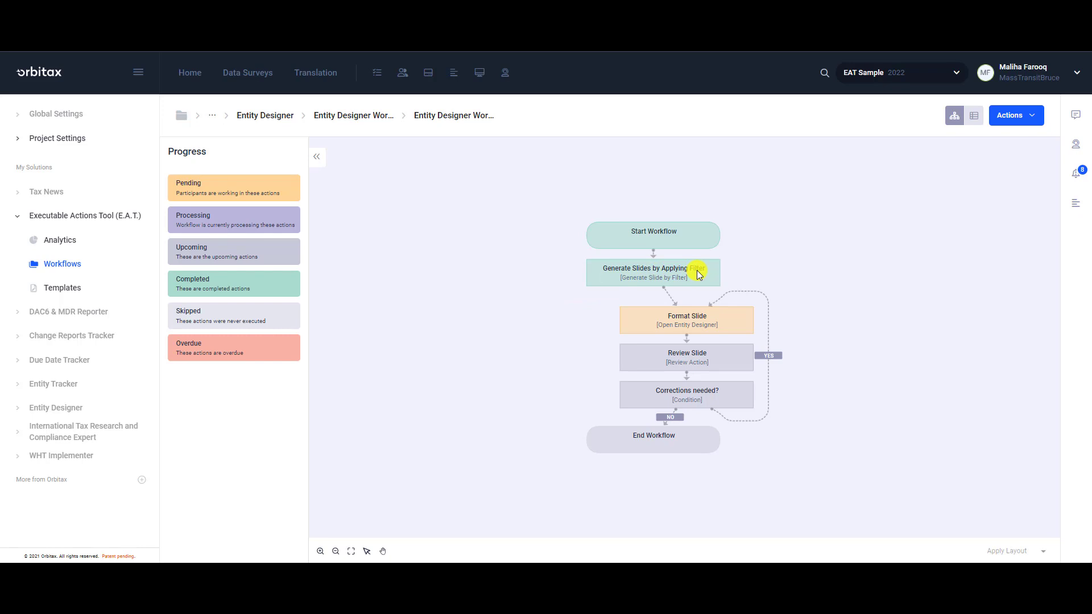
click(1022, 114)
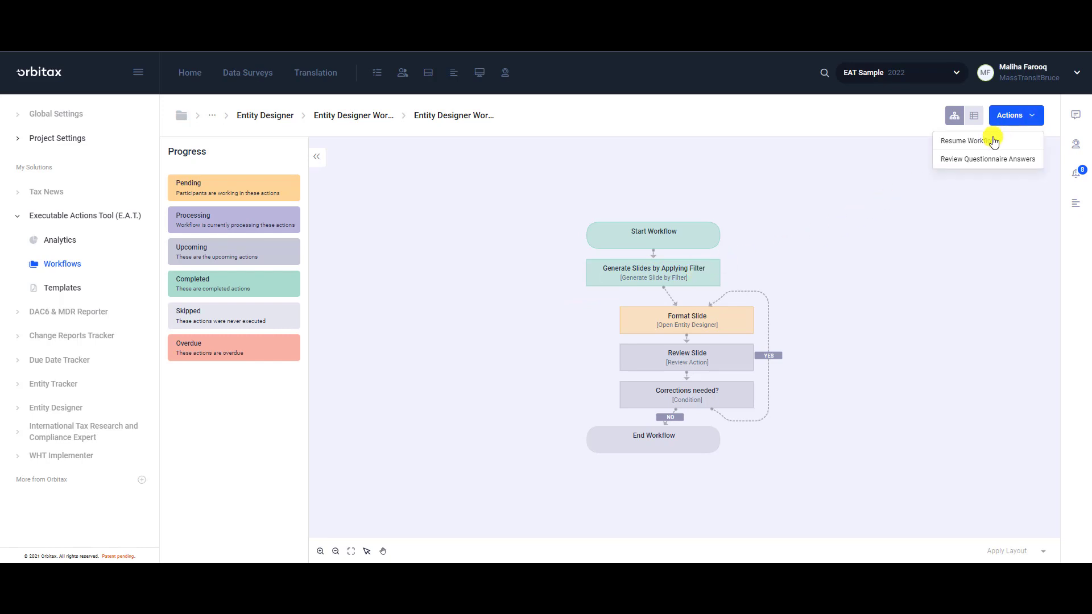
click(993, 141)
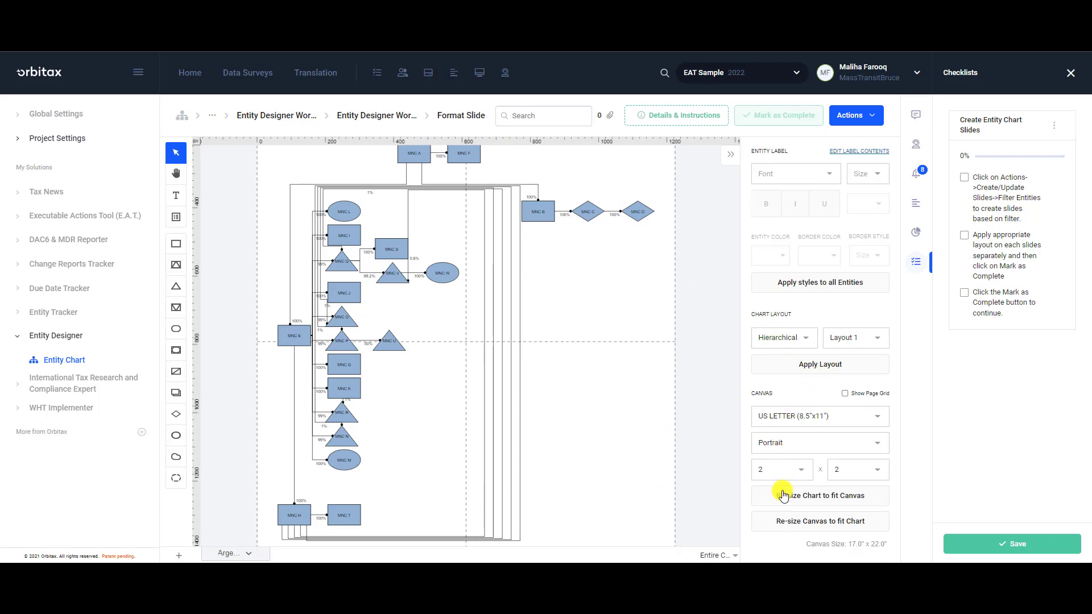
Tick off and save all three Create Entity Chart Slides checklist items, and mark the Format Slide stage as complete.
click(963, 178)
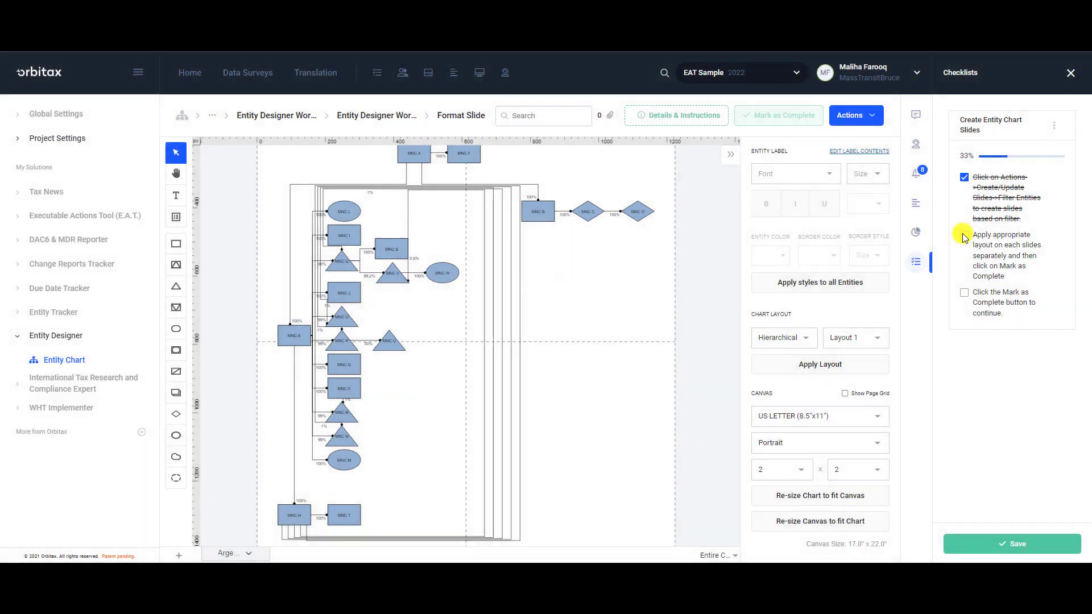
click(962, 241)
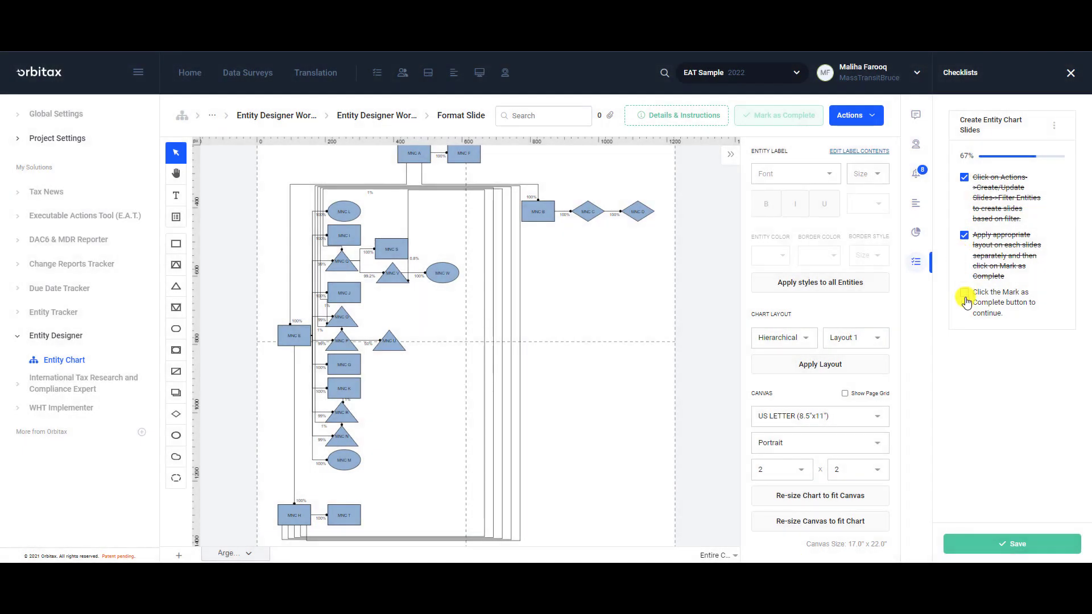
click(964, 296)
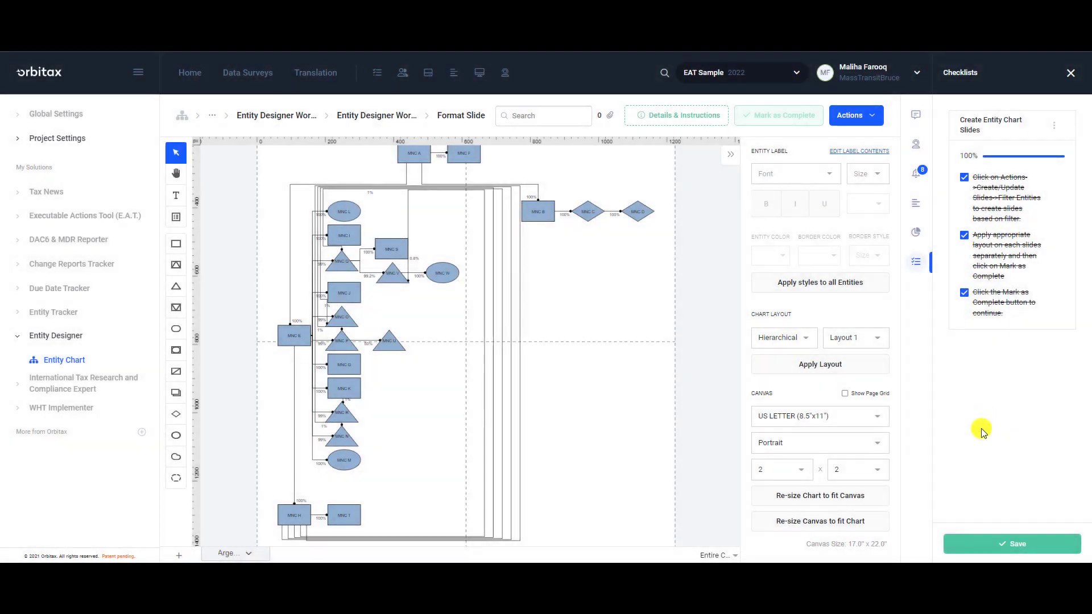
click(968, 550)
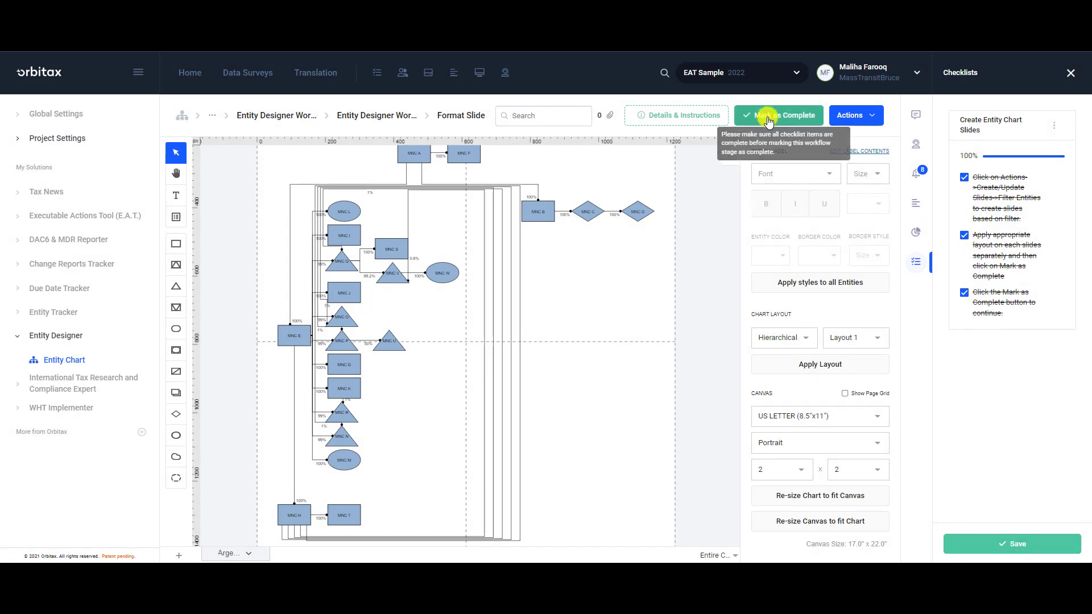
click(768, 122)
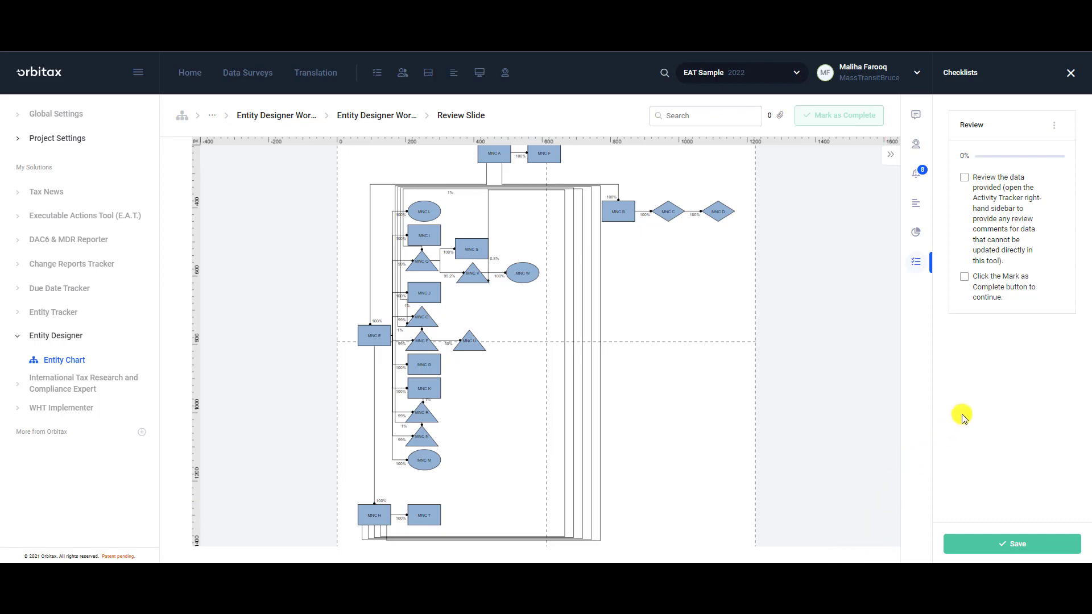
Tick off and save both Review checklist items, and mark the entity chart review as complete.
click(964, 177)
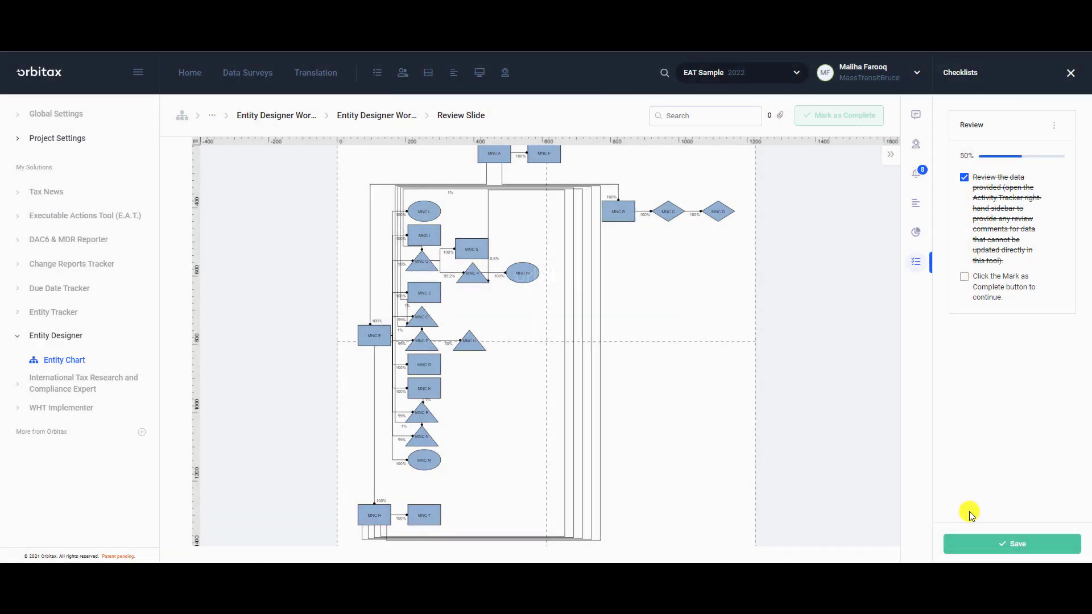
click(969, 541)
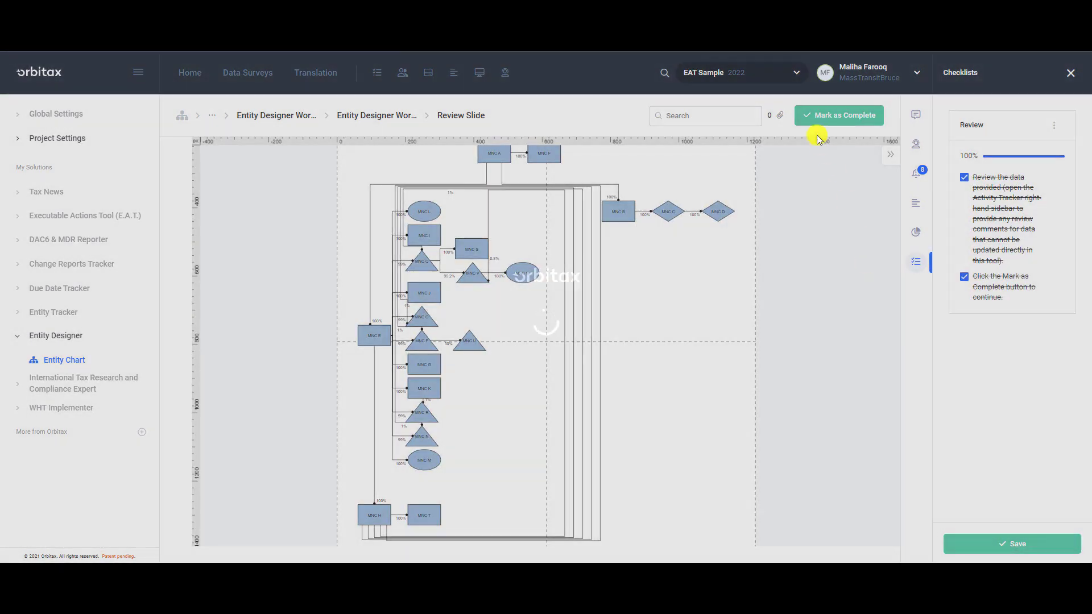
click(832, 119)
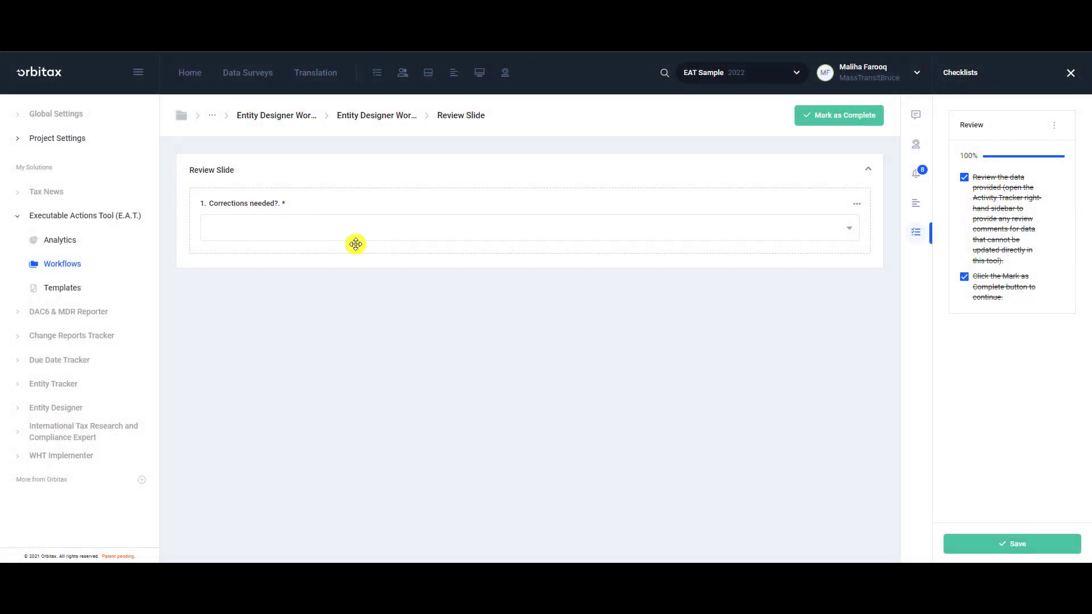
Answer No to the "Corrections needed?" question and mark the Review Slide stage as complete.
click(275, 228)
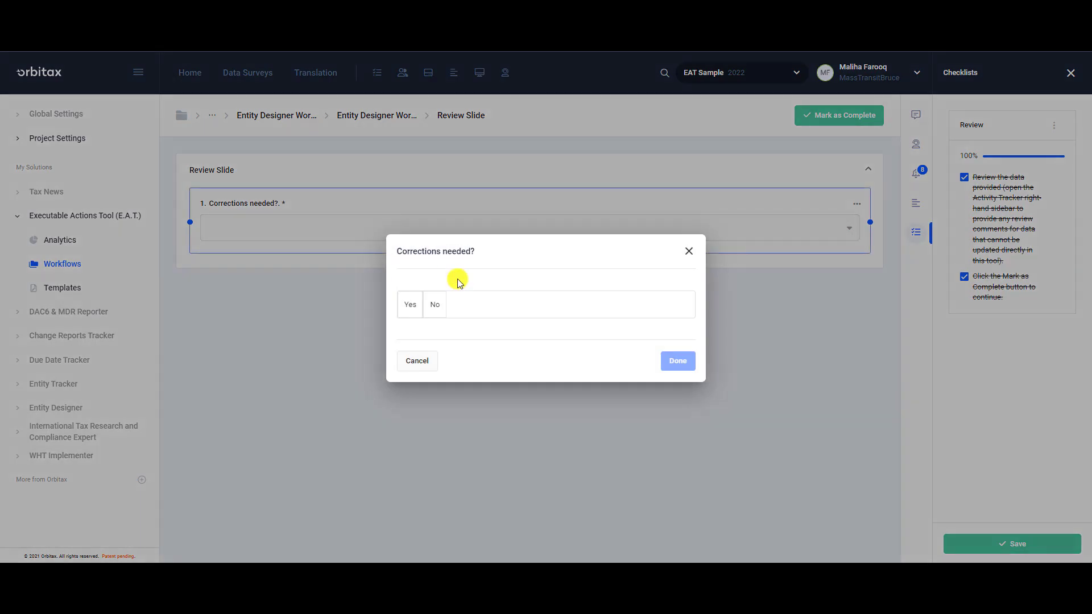
click(442, 304)
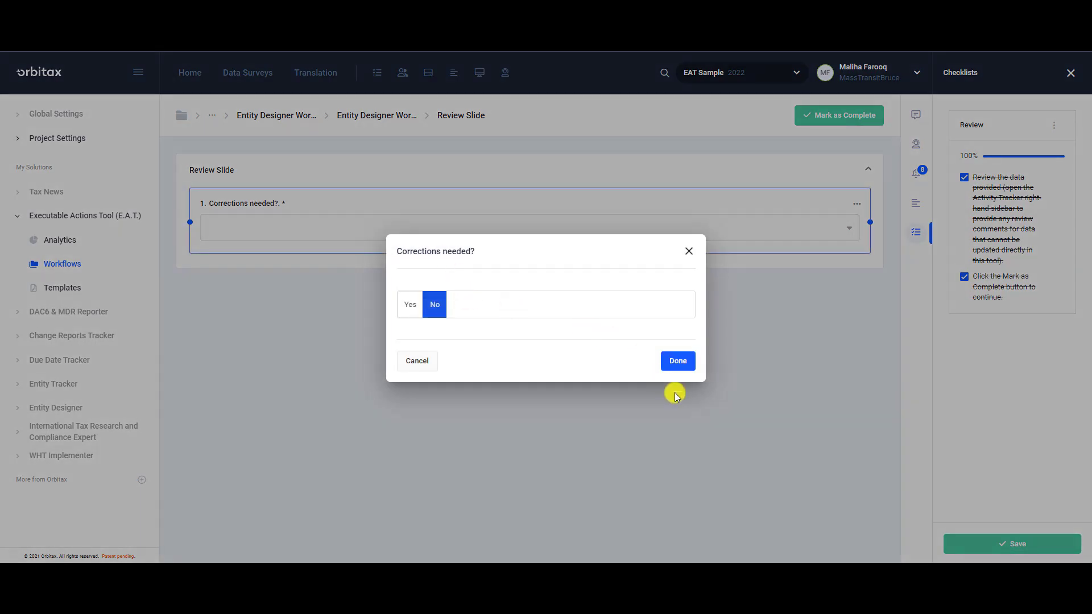
click(678, 361)
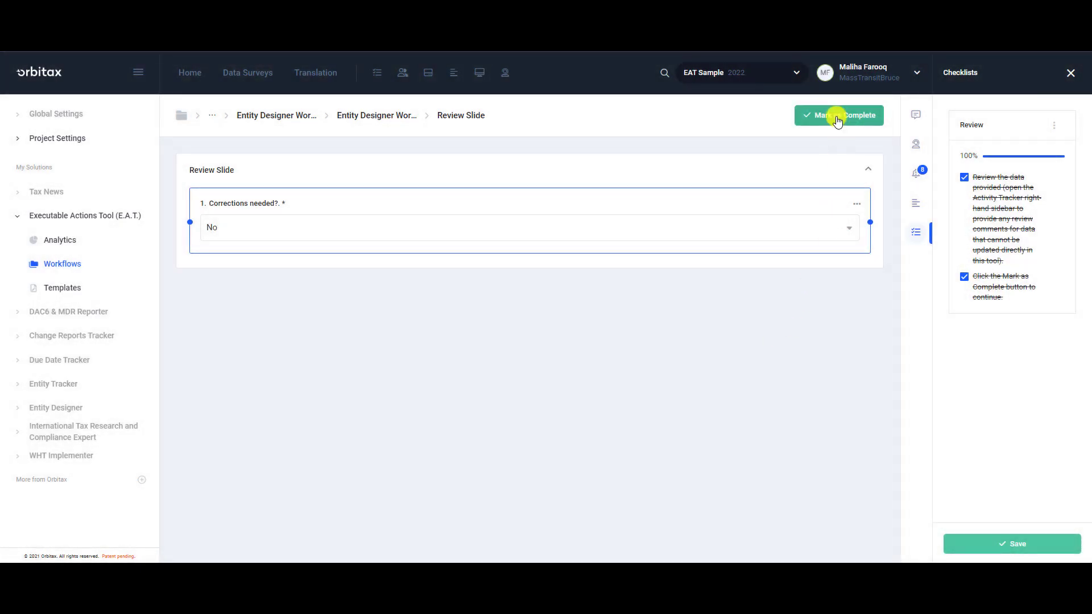
click(836, 117)
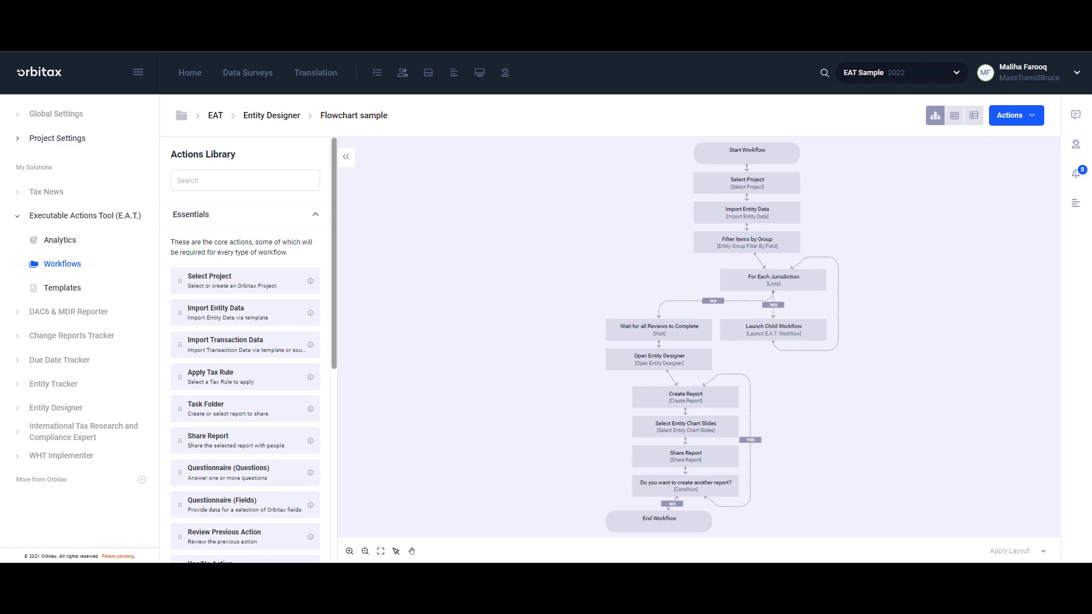
Show the launched instances of the Flowchart sample workflow and check the statuses of Flowchart sample-009's child workflows.
click(954, 117)
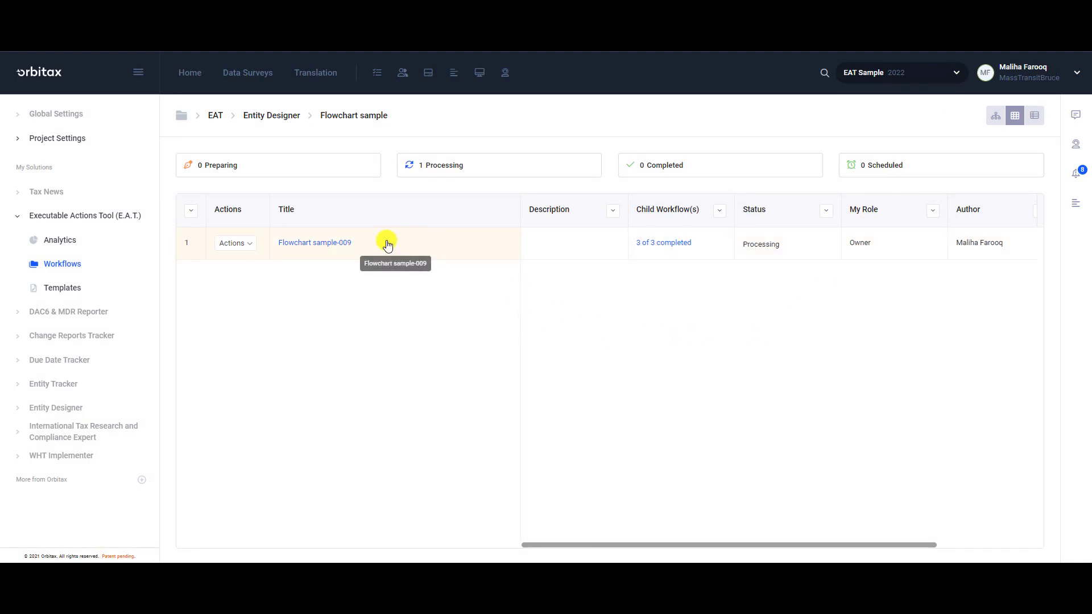
click(676, 244)
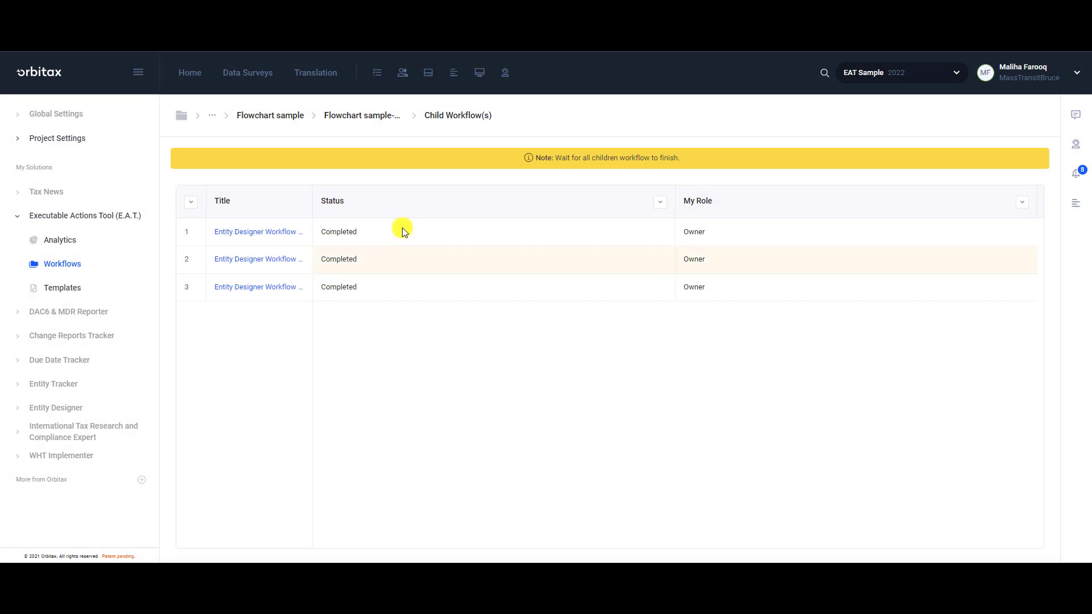
Return to the Flowchart sample-009 workflow diagram and resume the workflow.
click(376, 115)
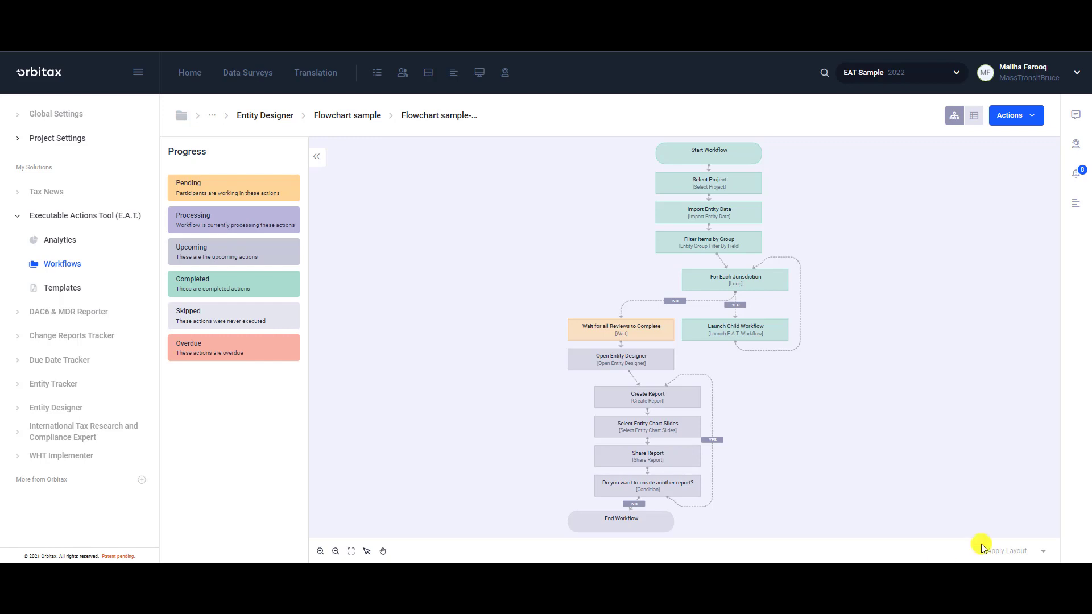
click(1011, 115)
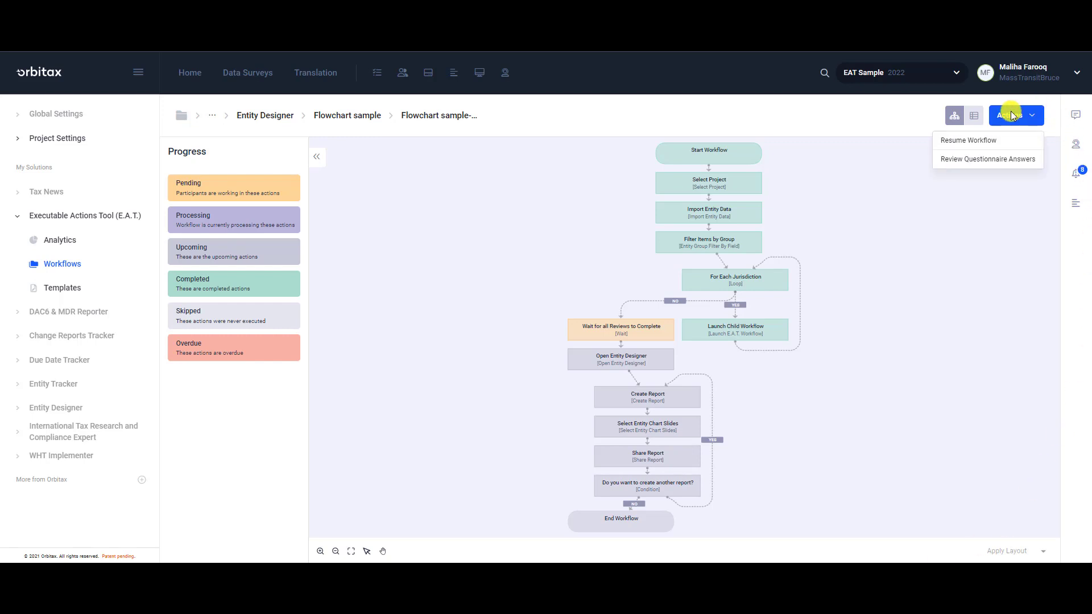
click(1006, 139)
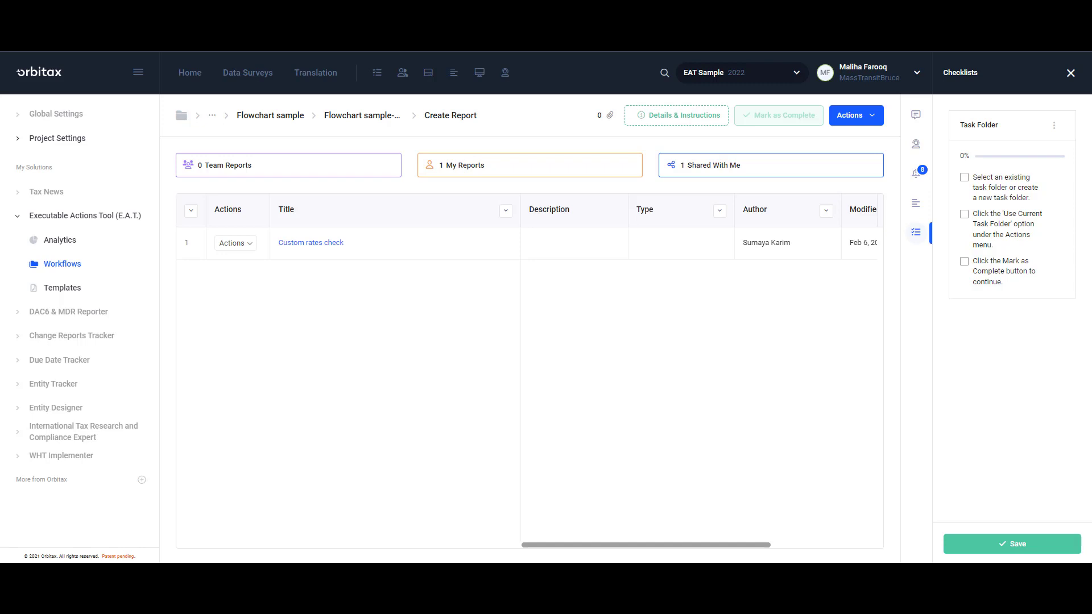
Create a report titled "Sample Report" and set it as the current task for the workflow's upcoming actions.
click(858, 115)
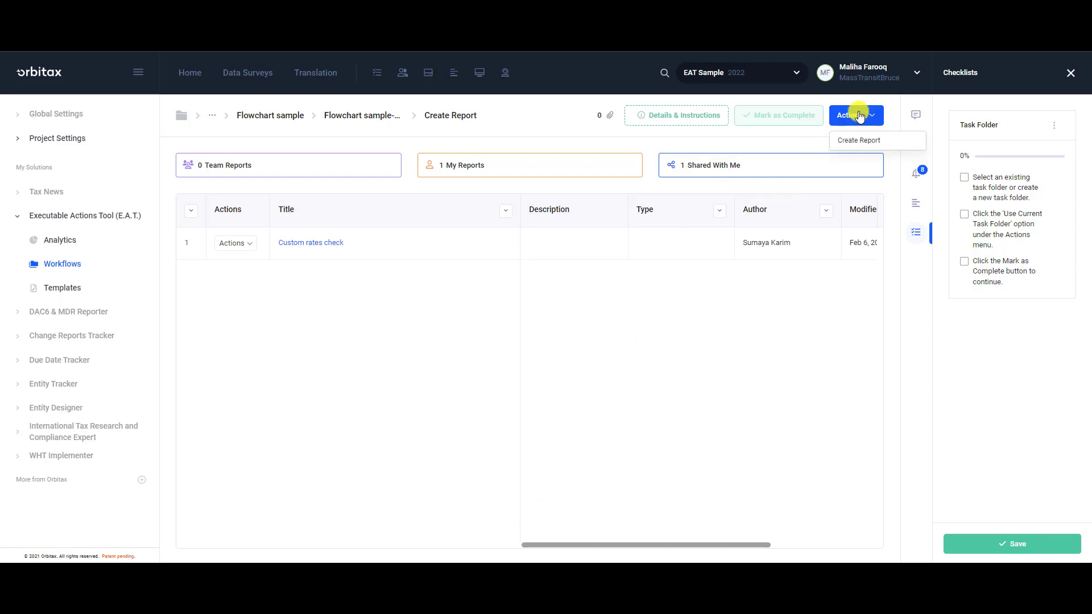
click(847, 144)
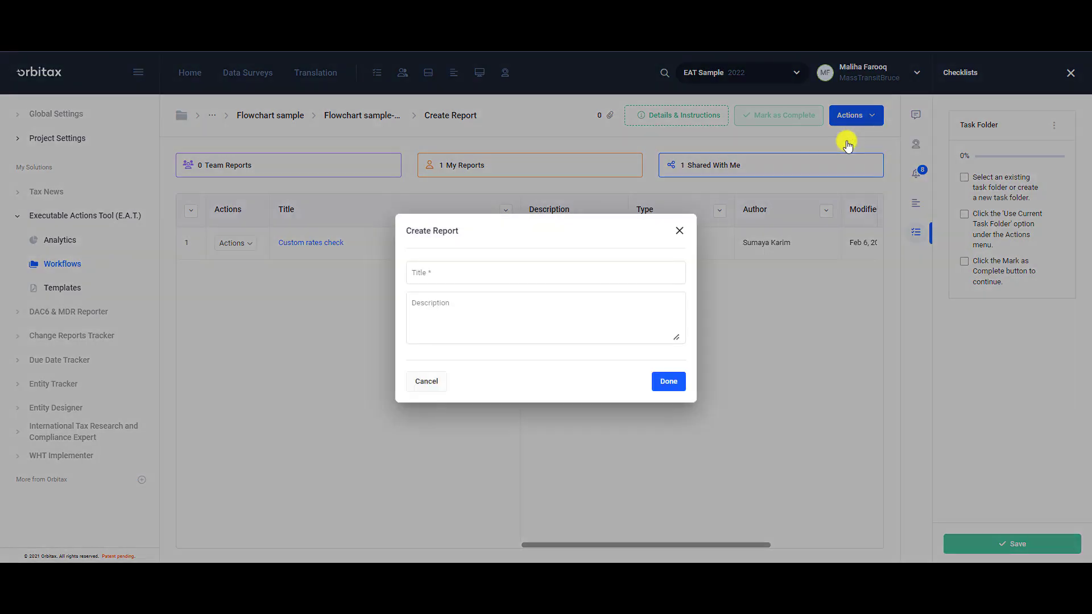
click(465, 274)
text(Sample)
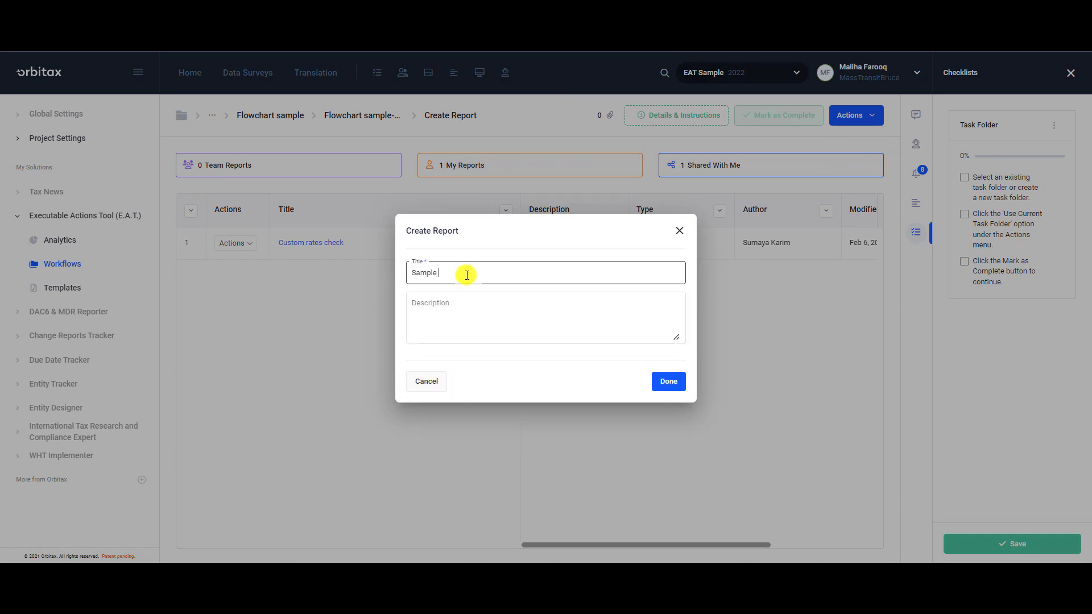
text( Report)
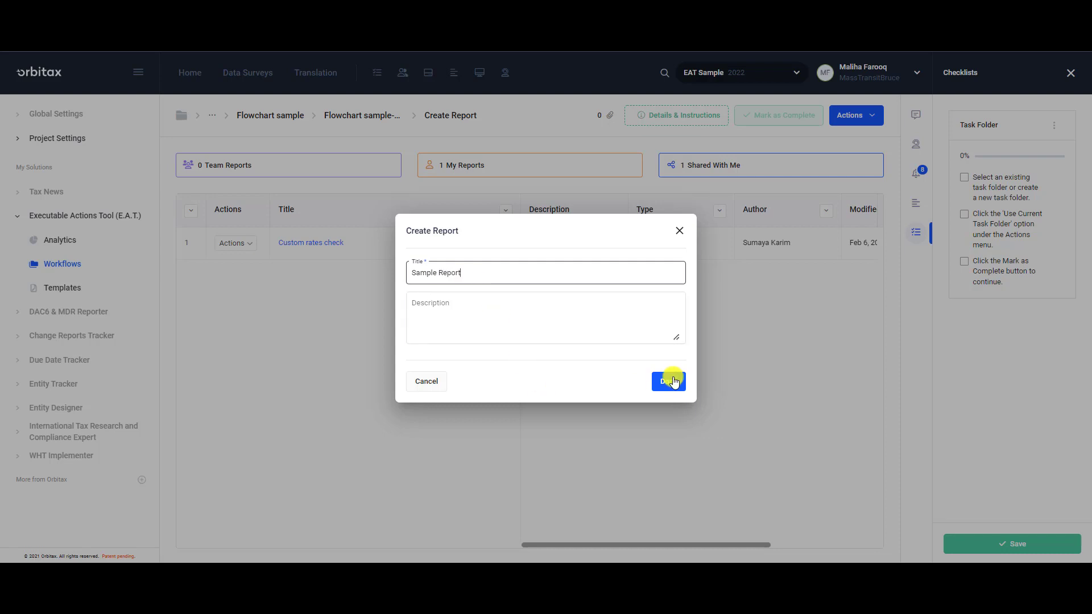
click(670, 379)
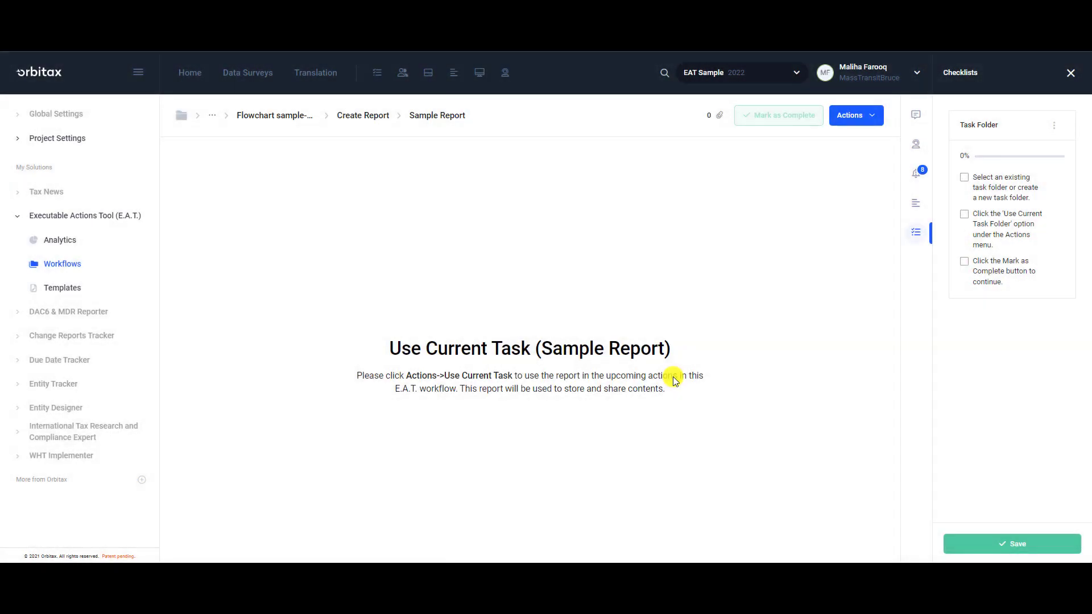
click(859, 118)
click(901, 147)
Tick off and save all three Task Folder checklist items, and mark the Create Report stage as complete.
click(964, 177)
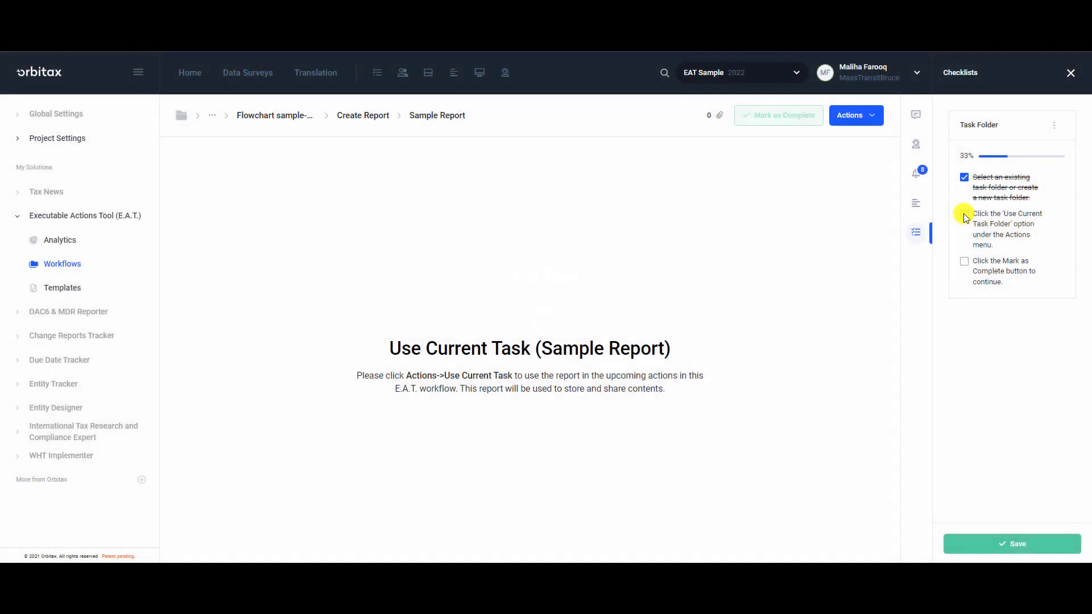
click(964, 215)
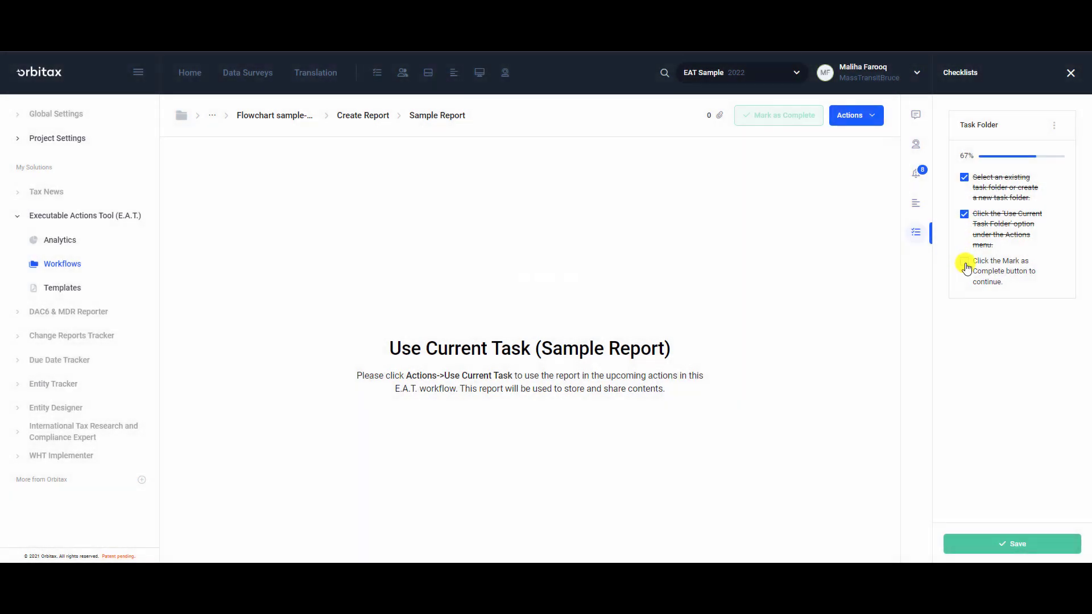
click(965, 261)
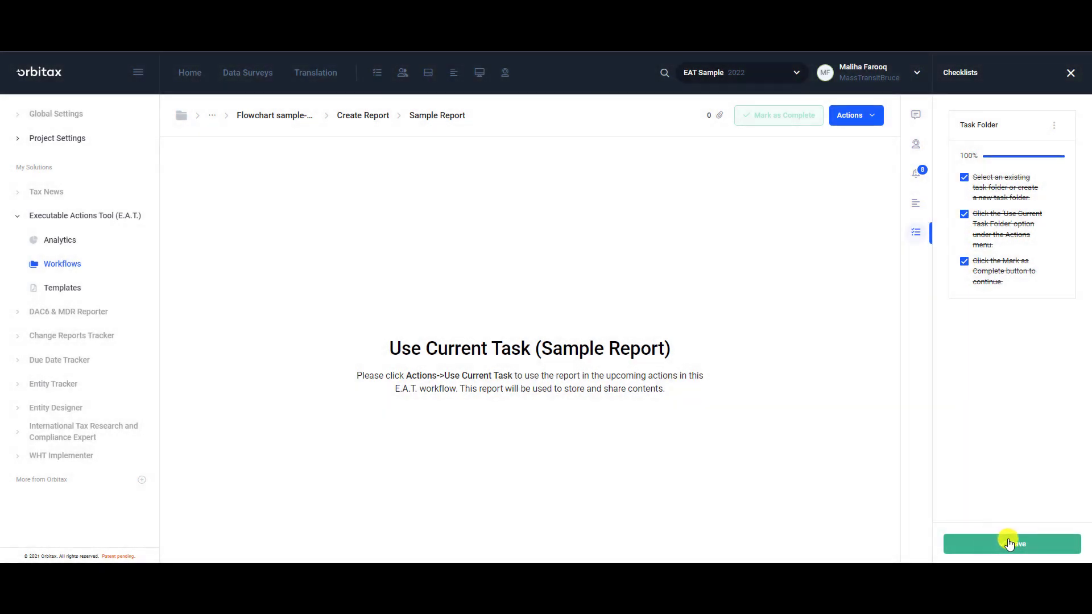
click(1008, 543)
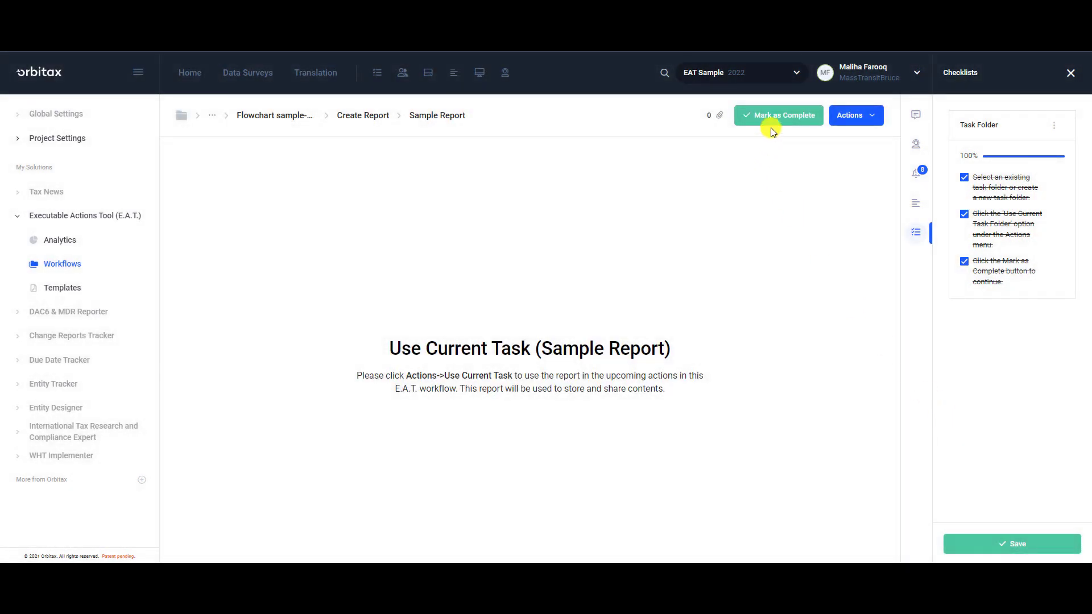
click(780, 117)
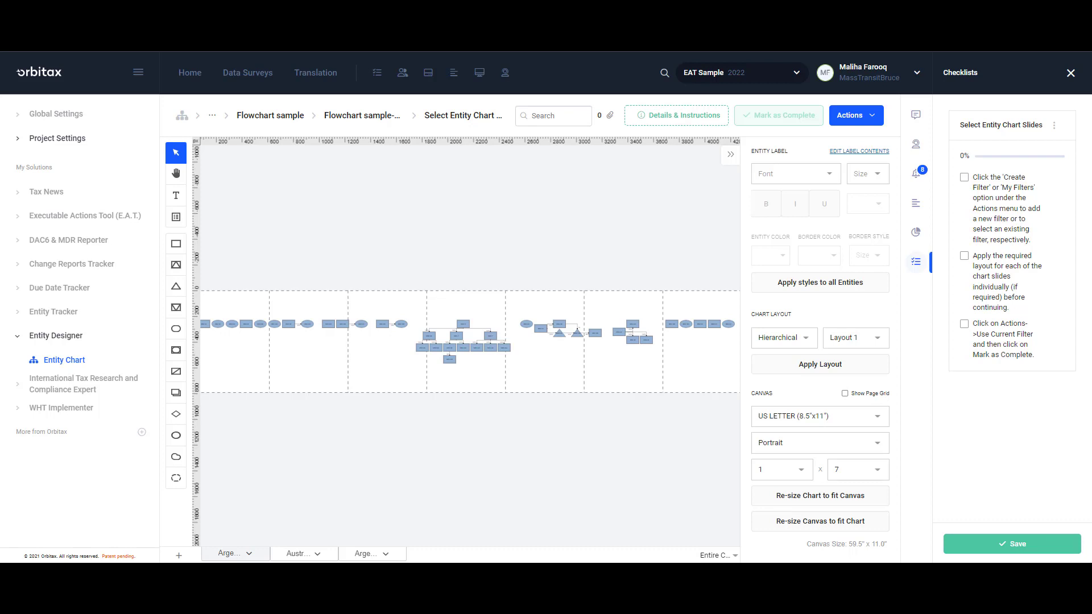
Create a slide group titled "Sample Filter" from the entity chart and apply it as the current filter.
click(865, 117)
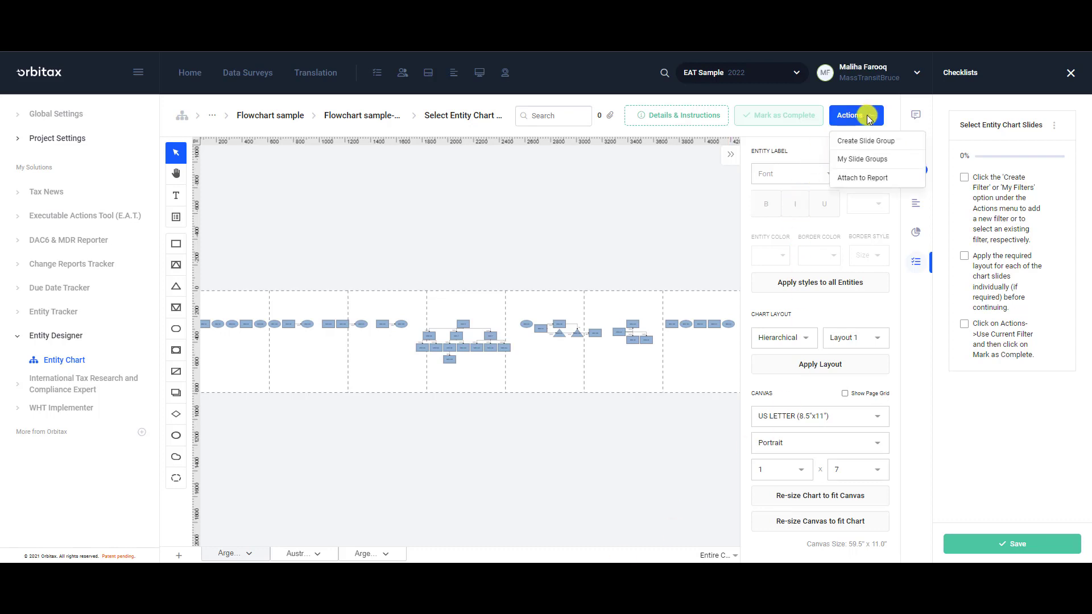
click(859, 147)
click(553, 238)
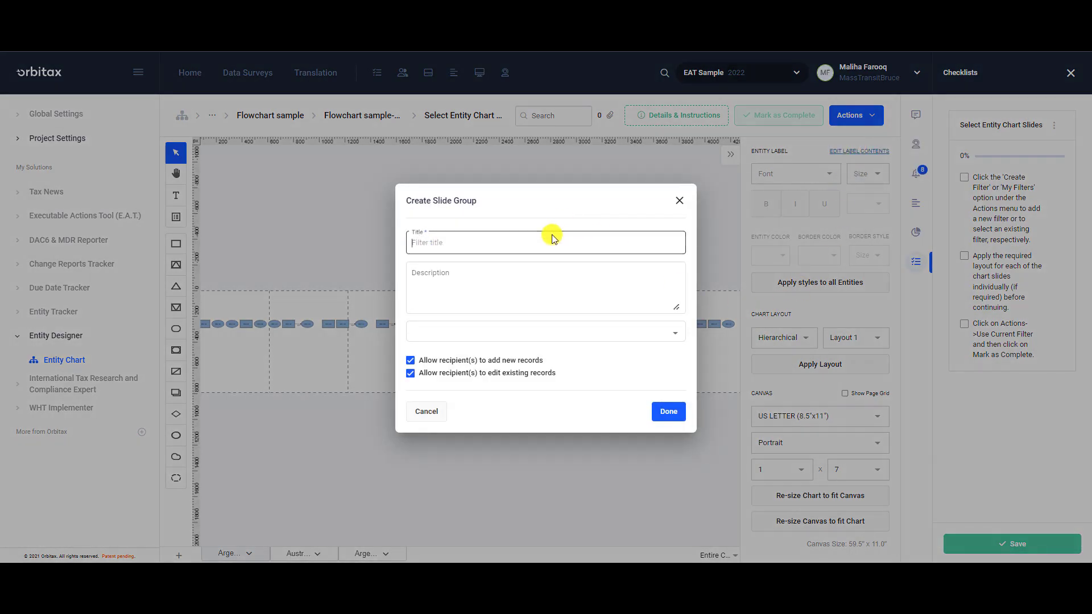
text(Sample Filter)
click(675, 412)
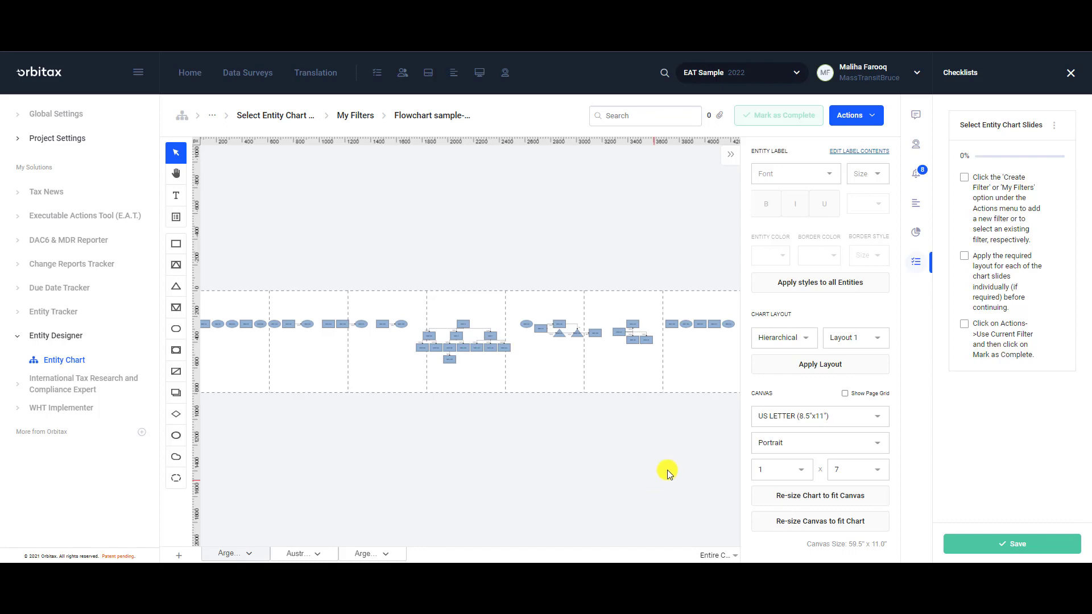
click(853, 116)
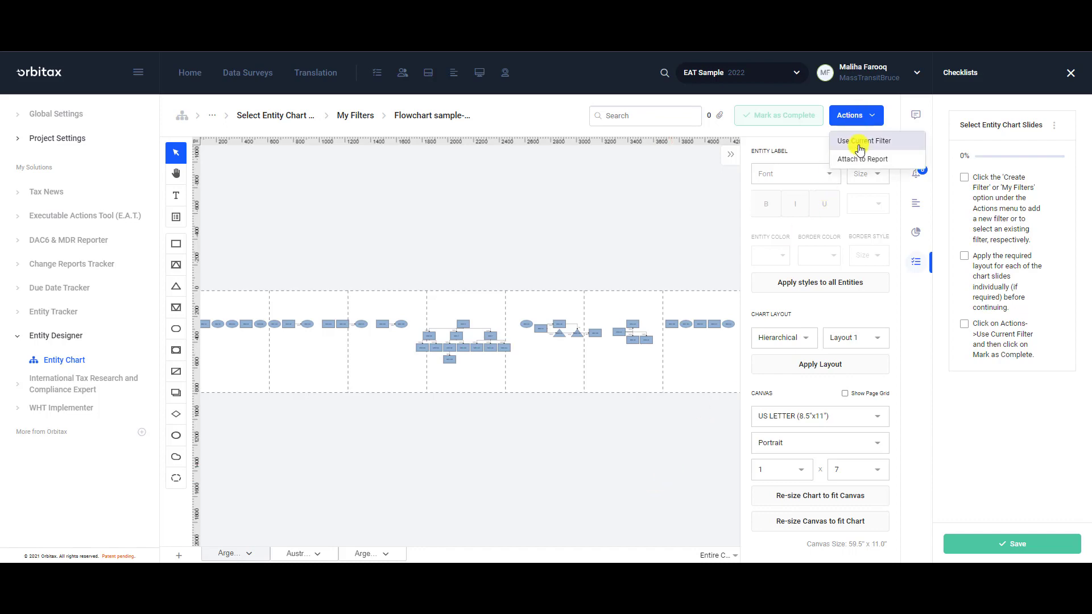
click(859, 146)
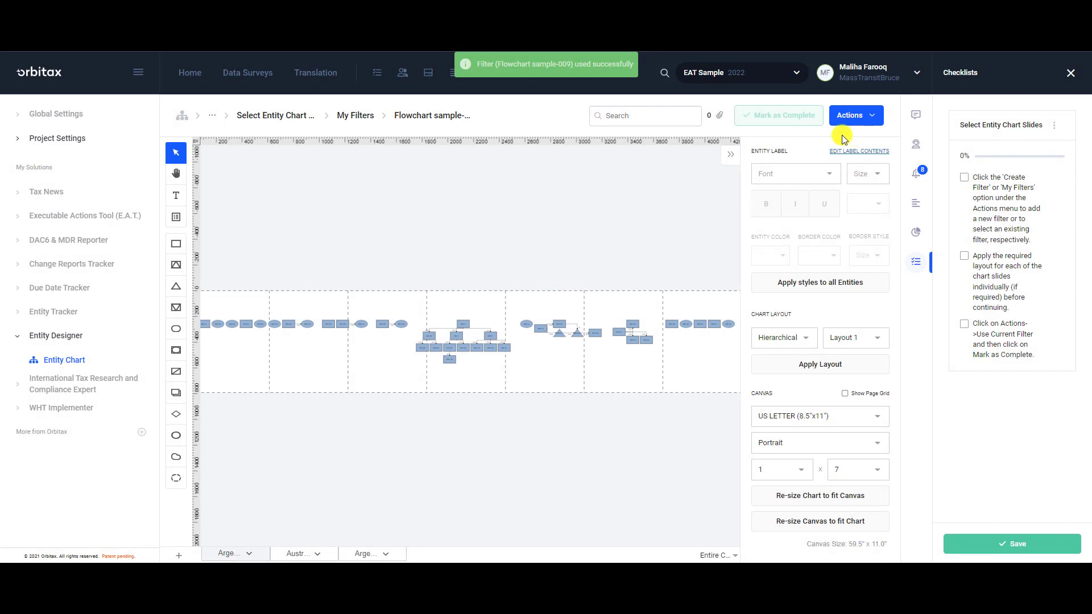
Attach the Argentina entity chart slide to the Sample Report and accept the report's attachments.
click(872, 117)
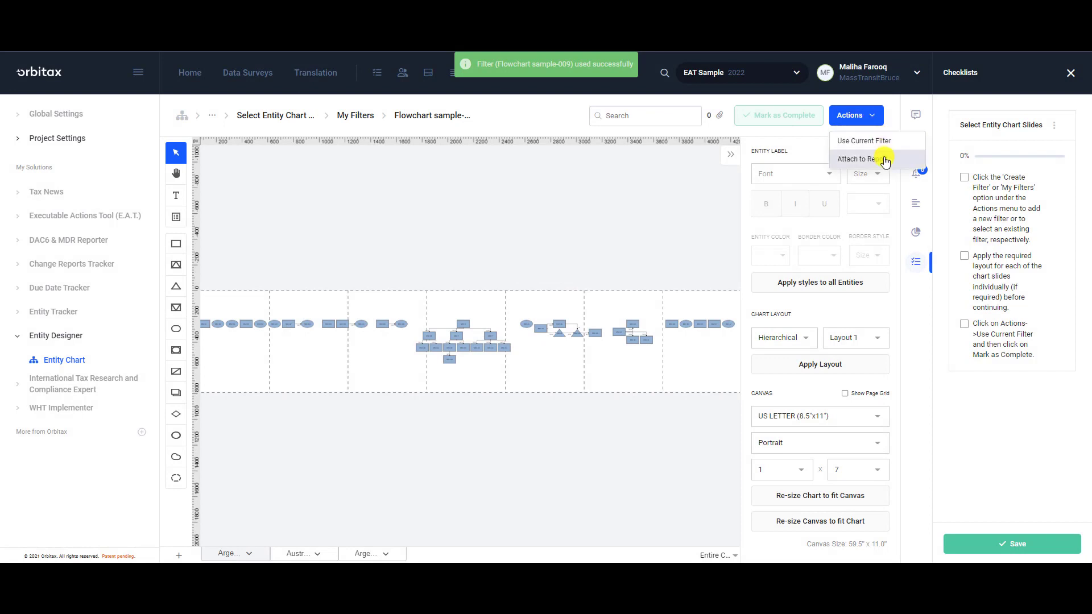
click(860, 164)
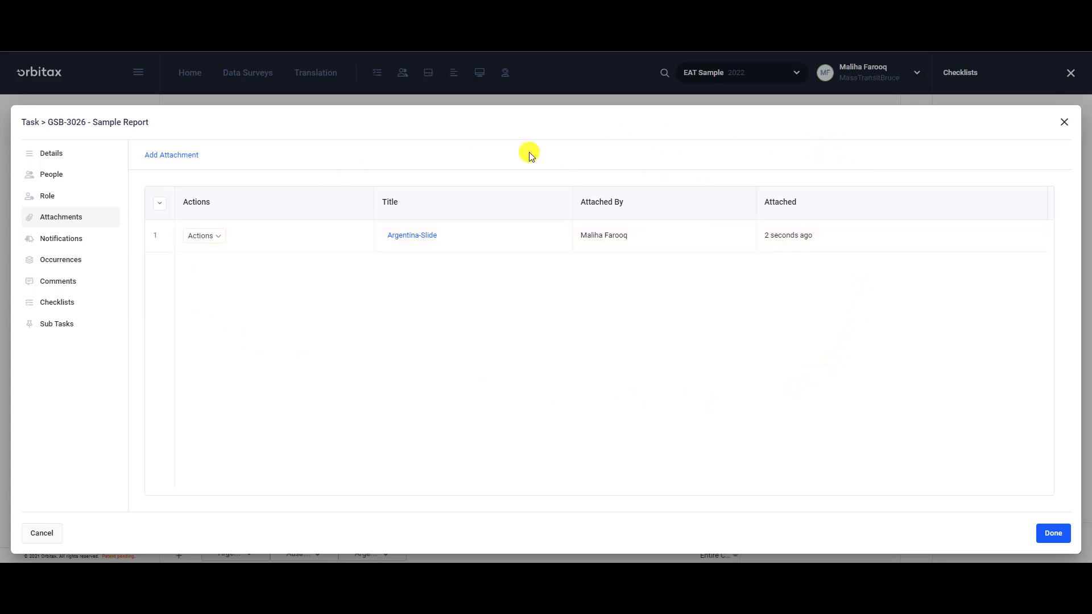
click(1052, 530)
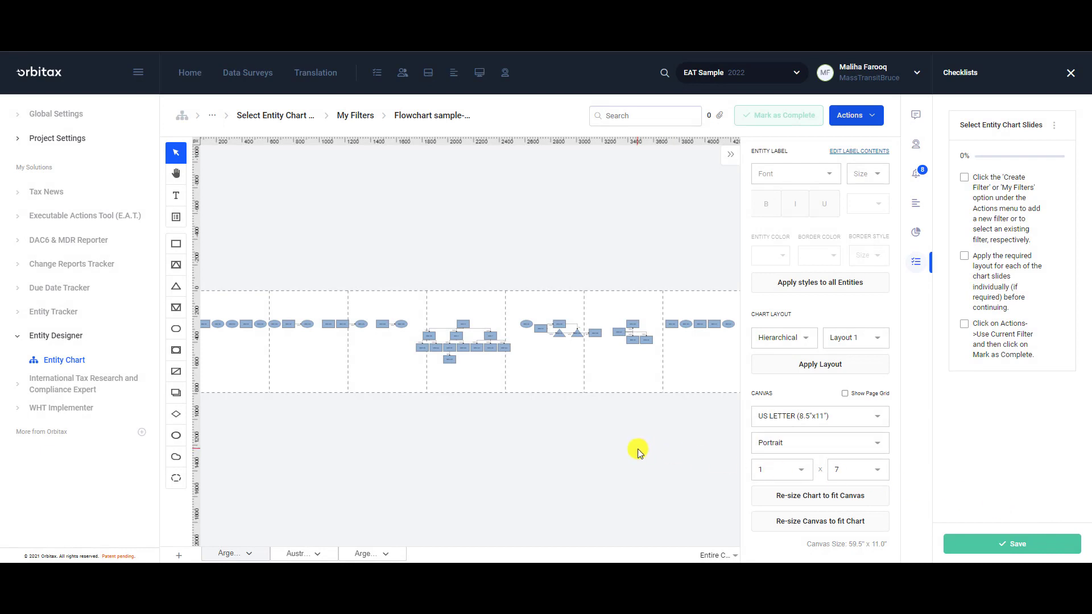
Tick off and save all three Select Entity Chart Slides checklist items, and mark that stage as complete.
click(964, 177)
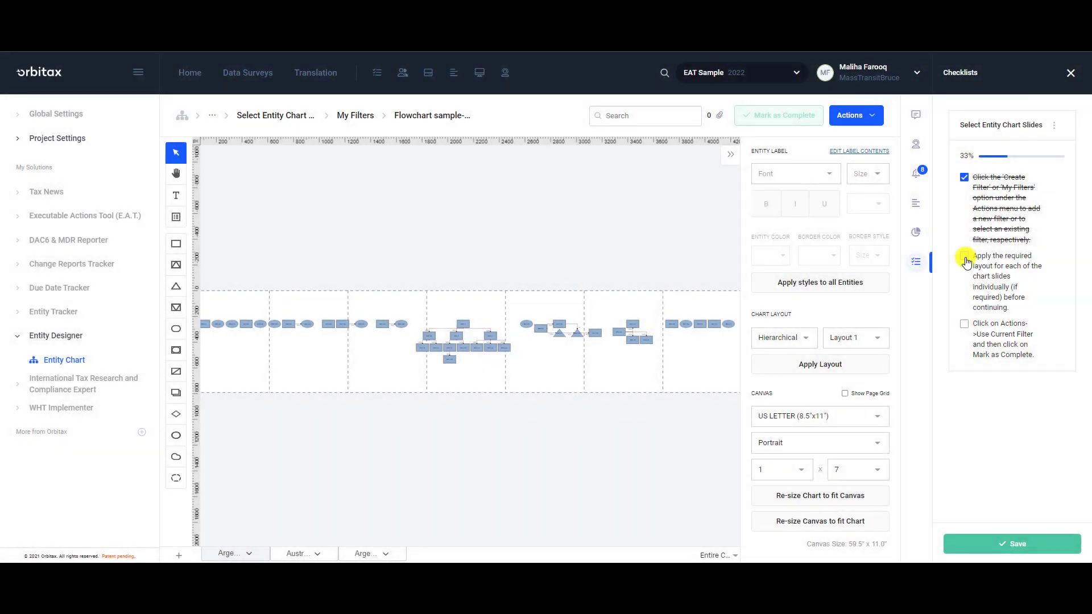
click(965, 257)
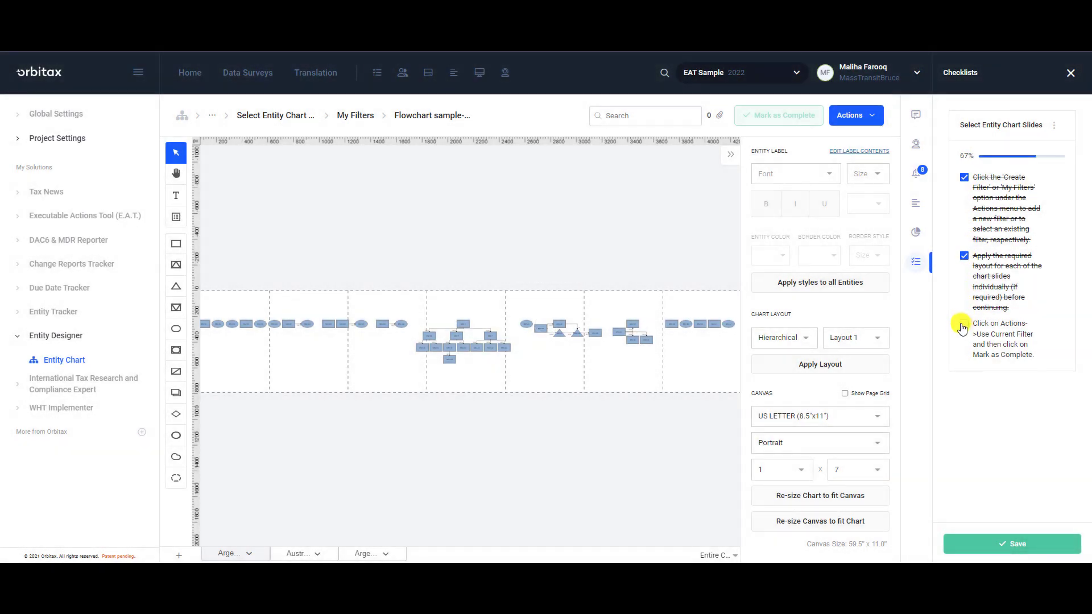
click(962, 325)
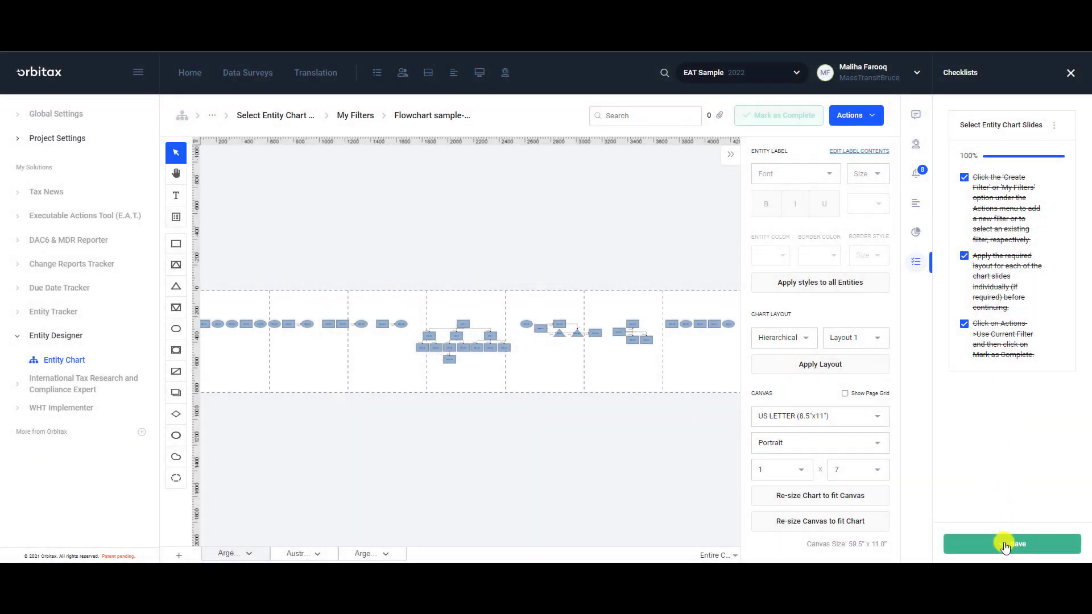
click(1004, 544)
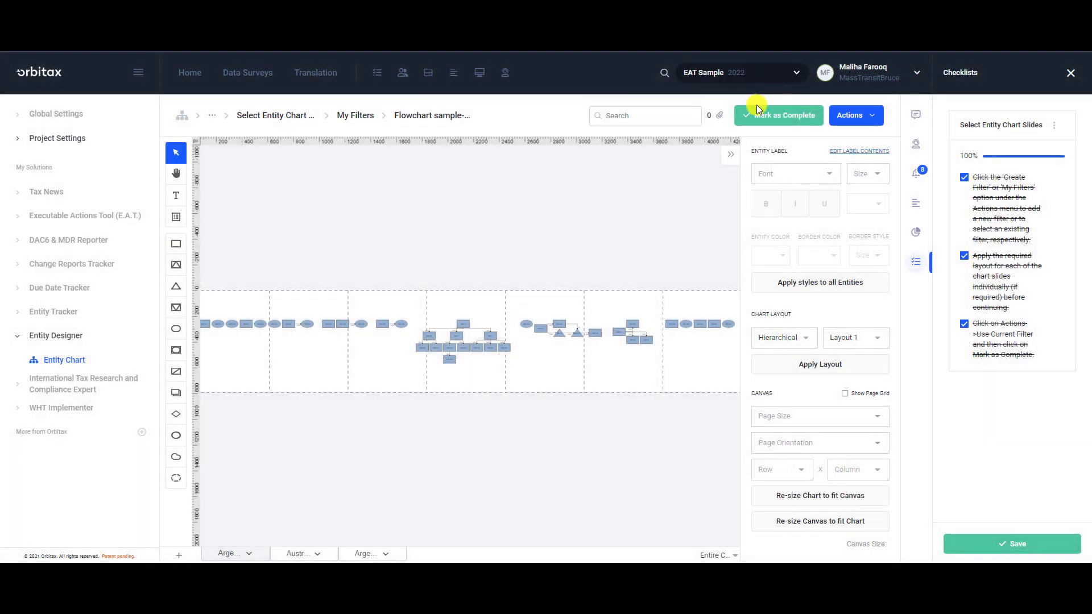
click(761, 120)
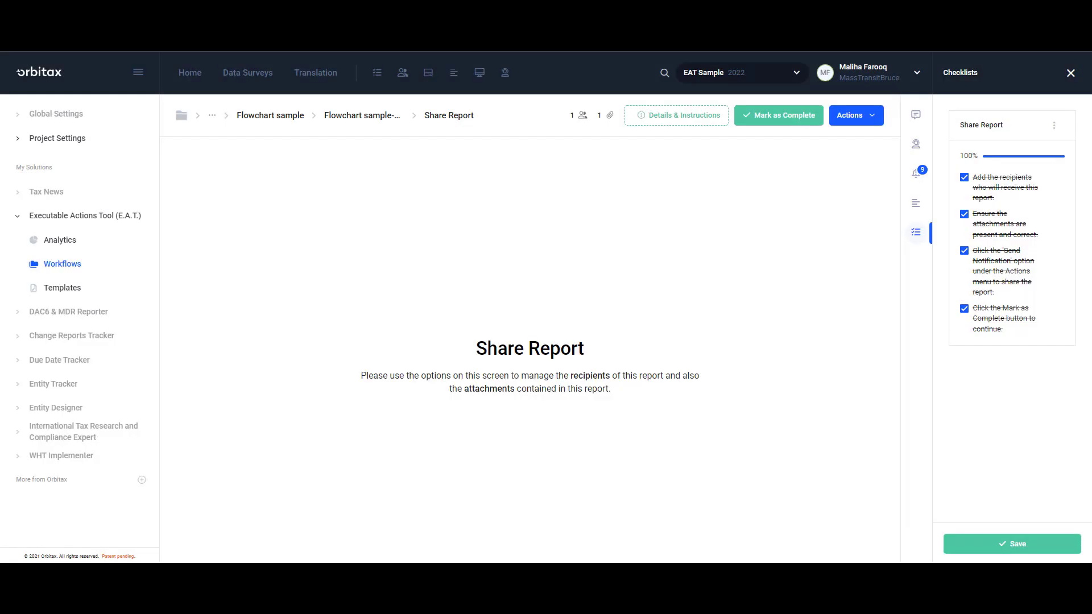
Add the first listed member to the Sample Report's people with Owner access and accept the recipients.
click(578, 118)
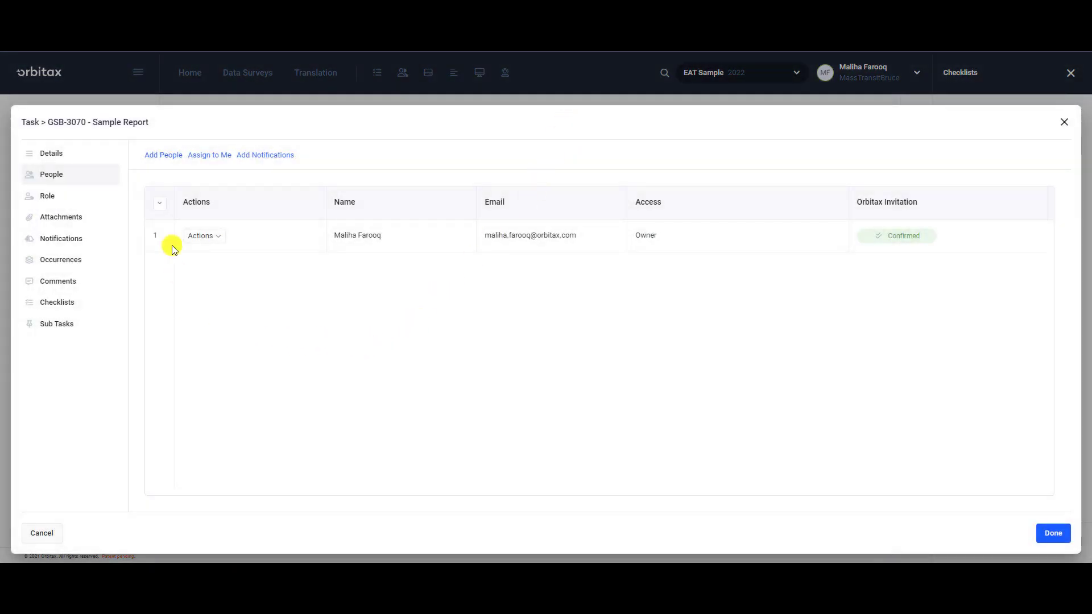
click(159, 155)
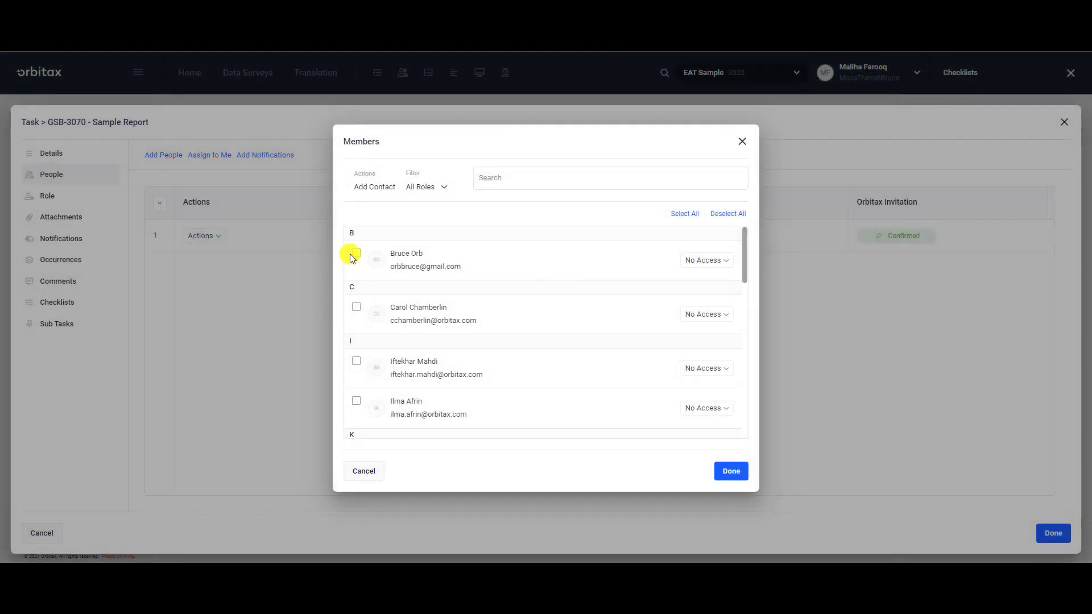
click(356, 253)
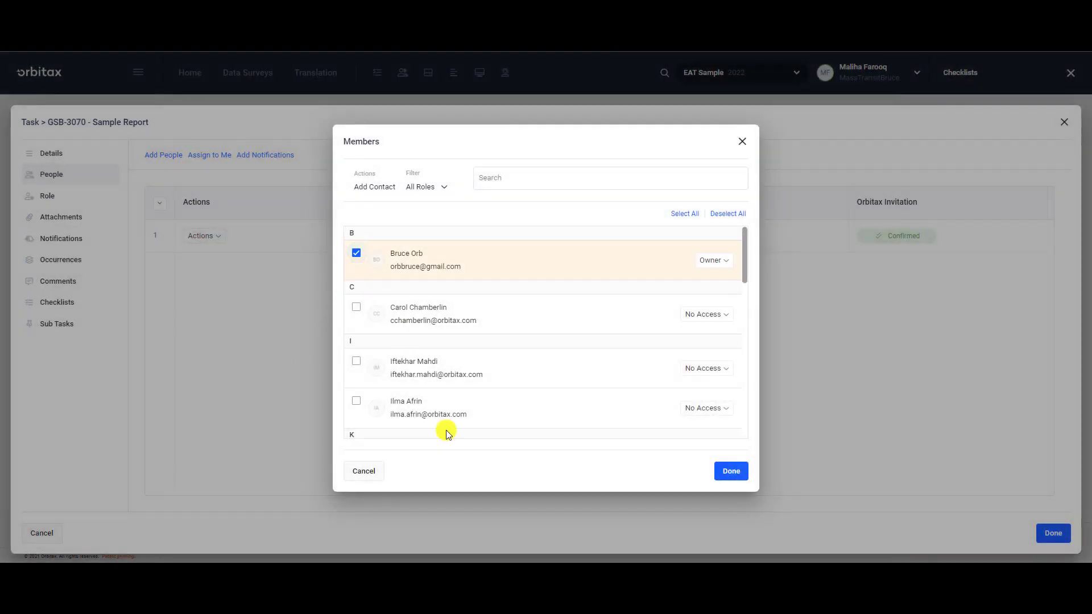
click(734, 469)
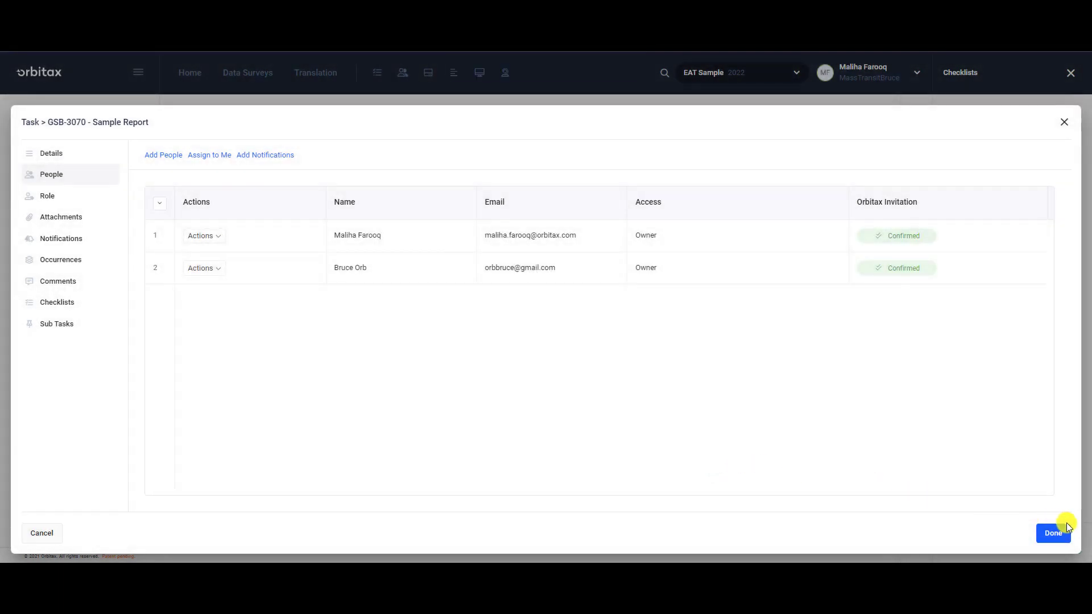
click(1061, 533)
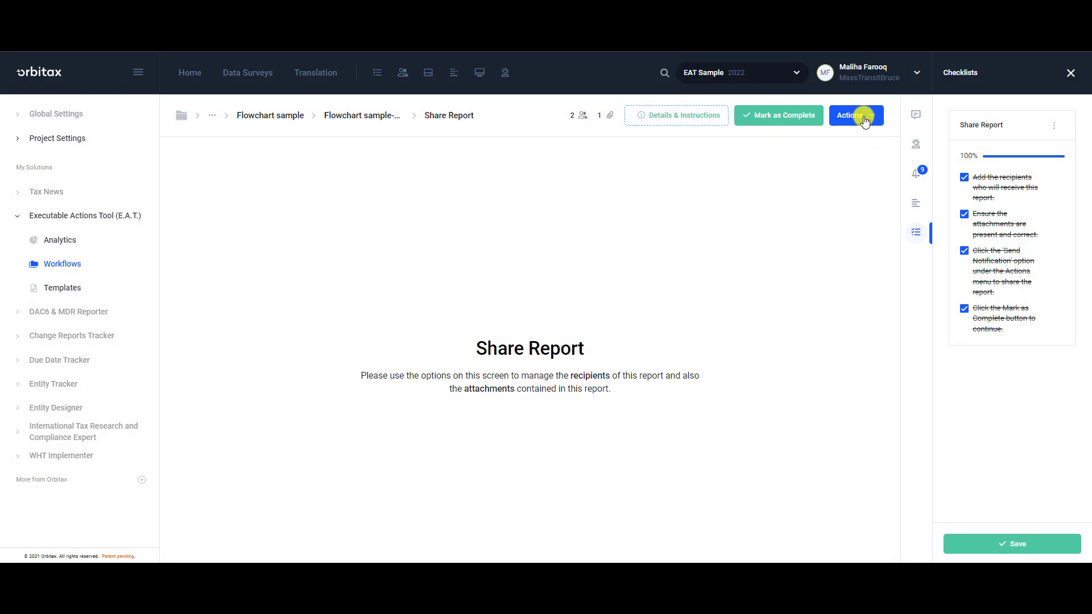
click(859, 115)
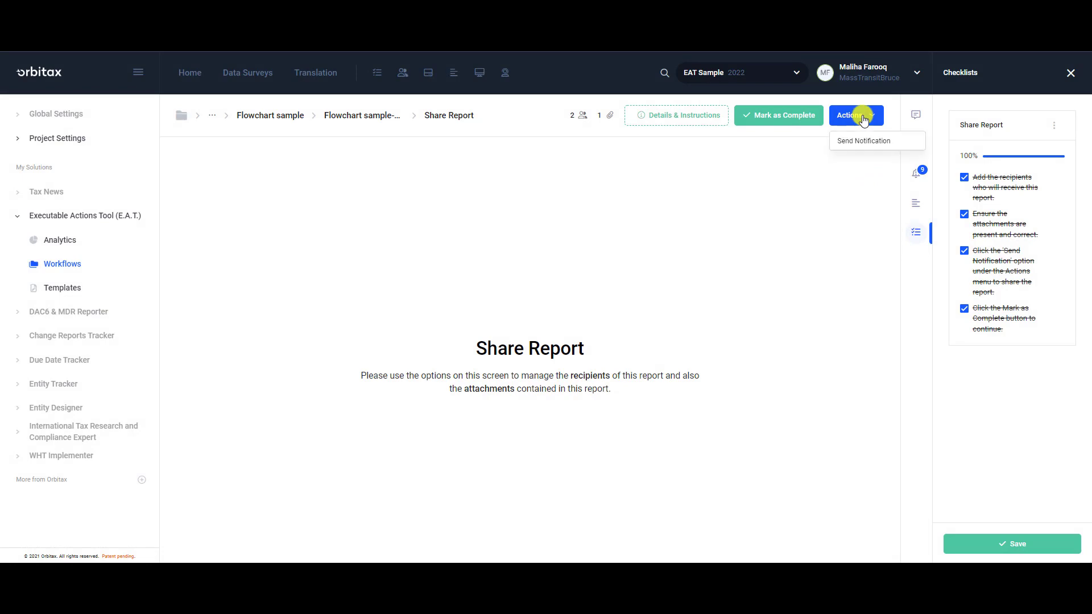
click(897, 142)
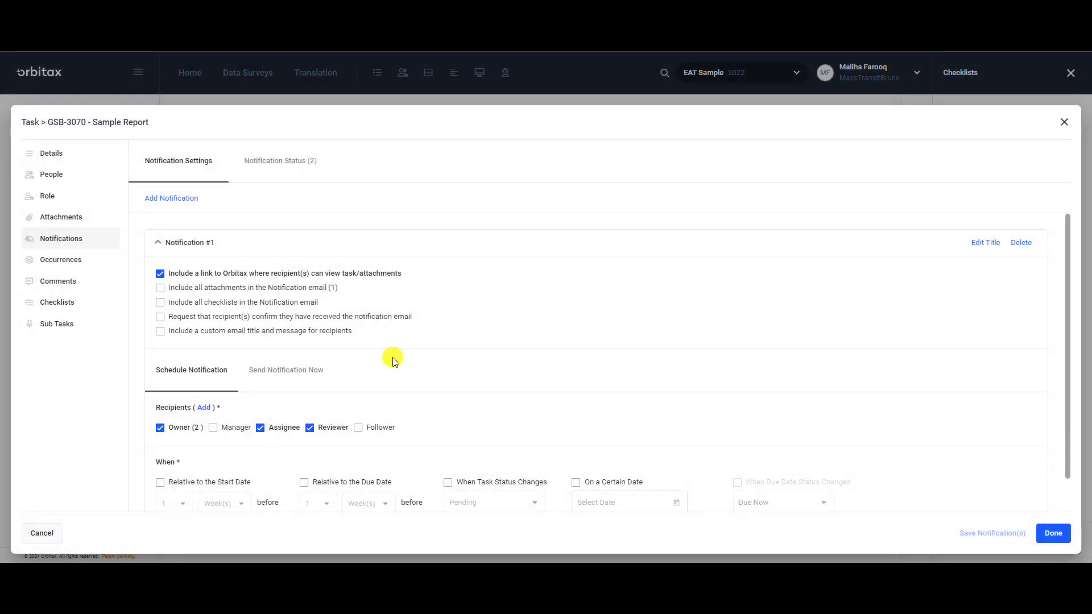
click(279, 372)
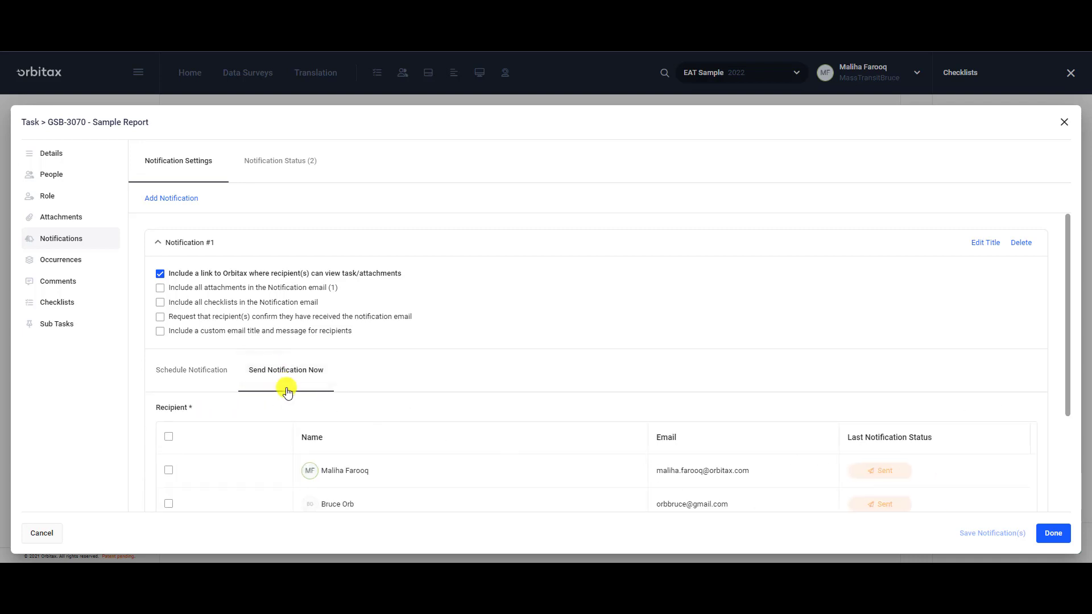
scroll(284, 386, down, 3)
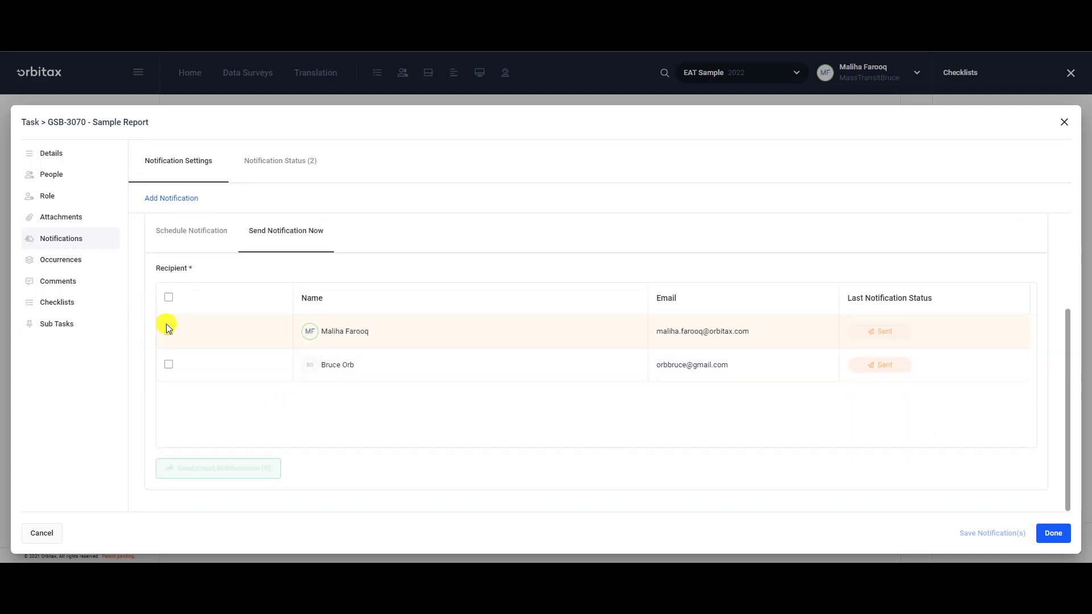
click(168, 296)
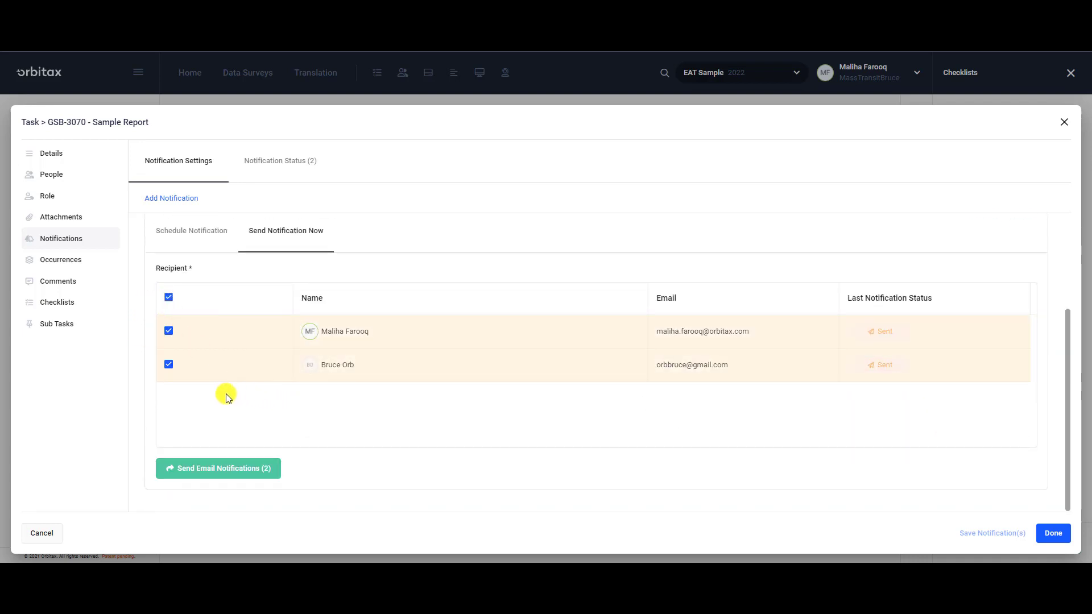
click(207, 469)
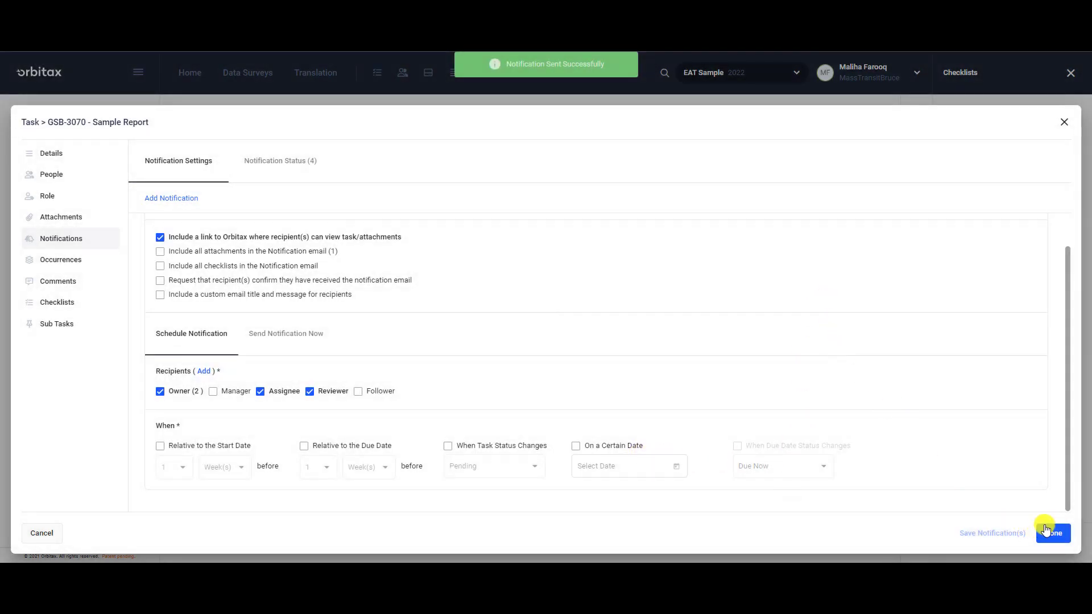
click(1045, 529)
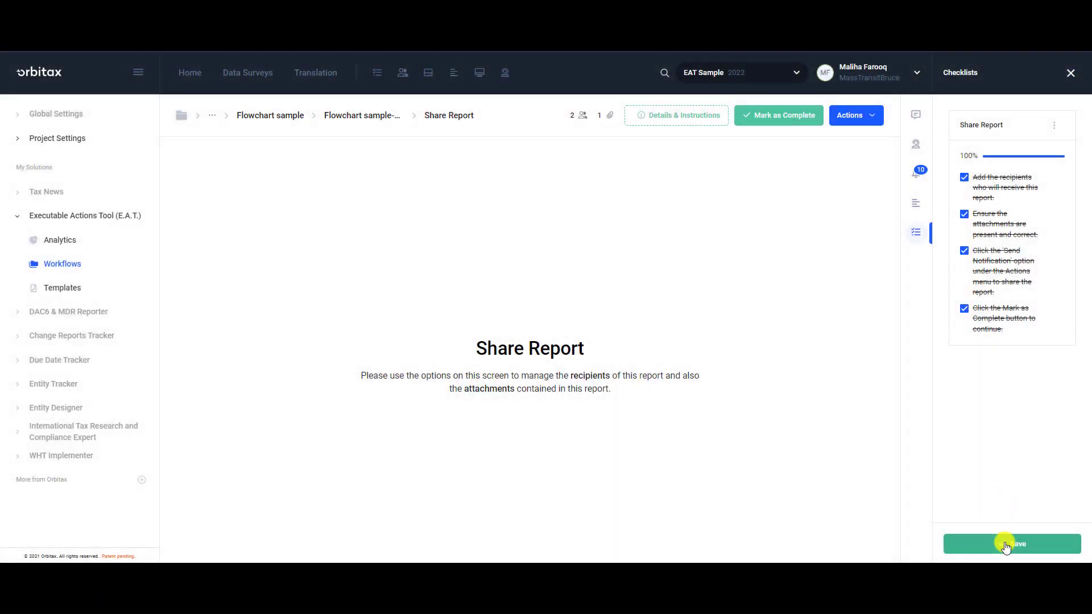
Save the Share Report checklist and mark the Share Report stage as complete.
click(1004, 544)
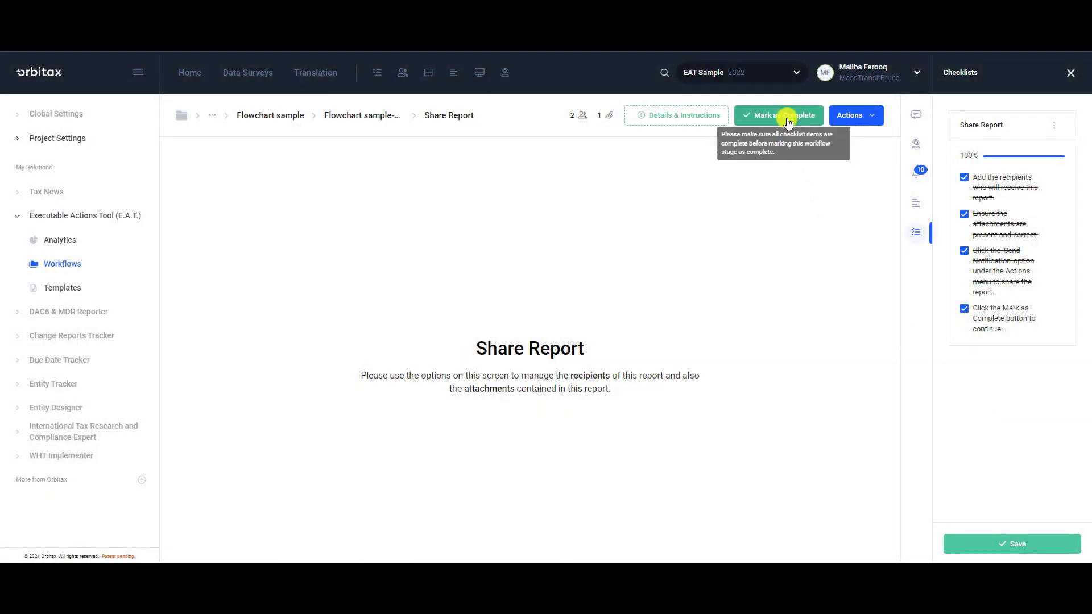
click(787, 116)
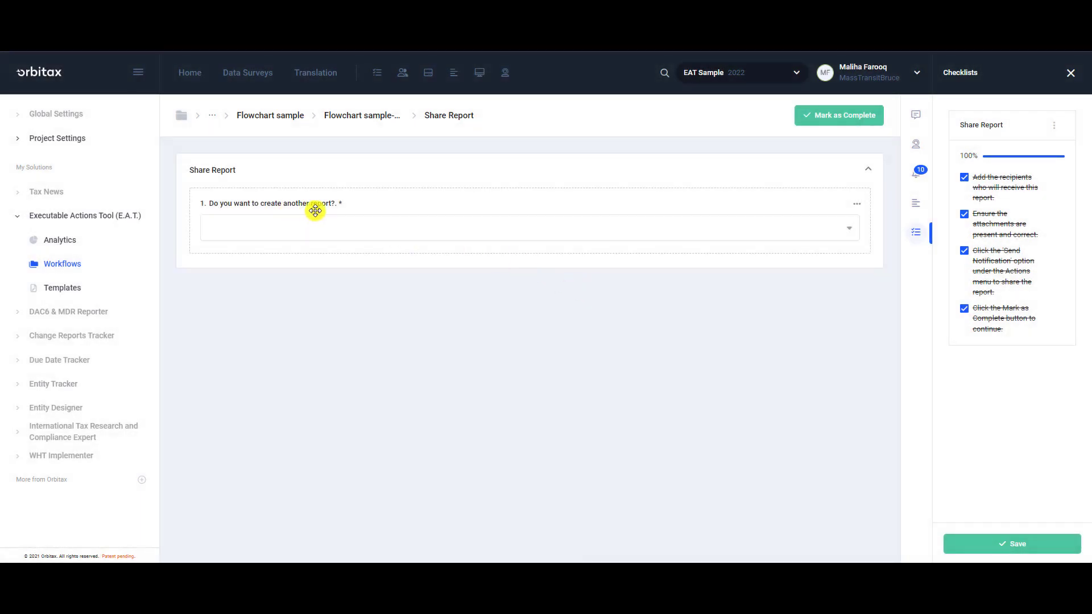
Answer No to creating another report and mark that Share Report question as complete.
click(790, 230)
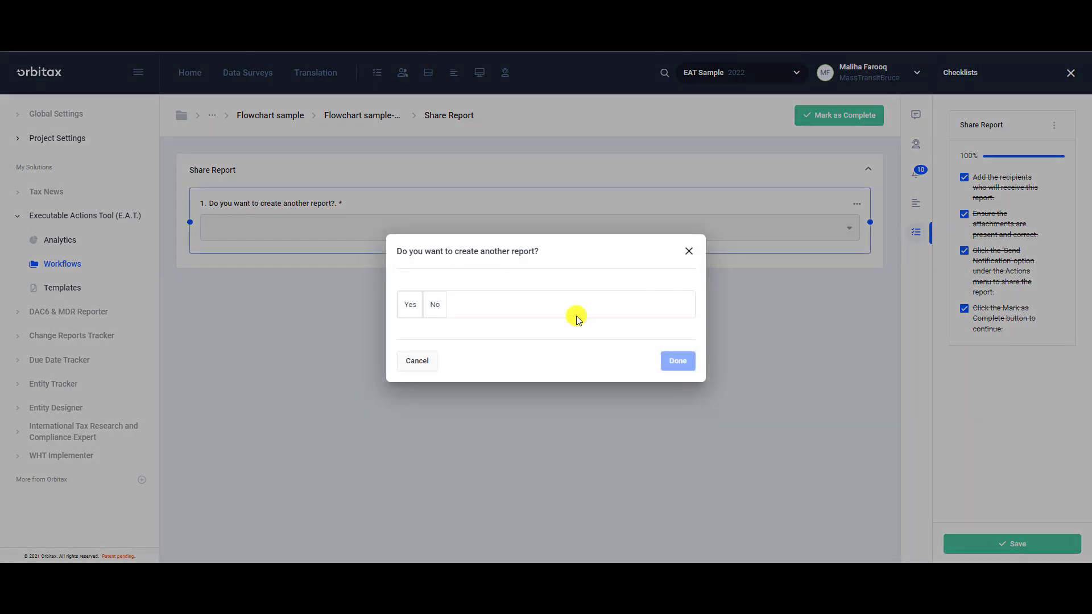
click(444, 306)
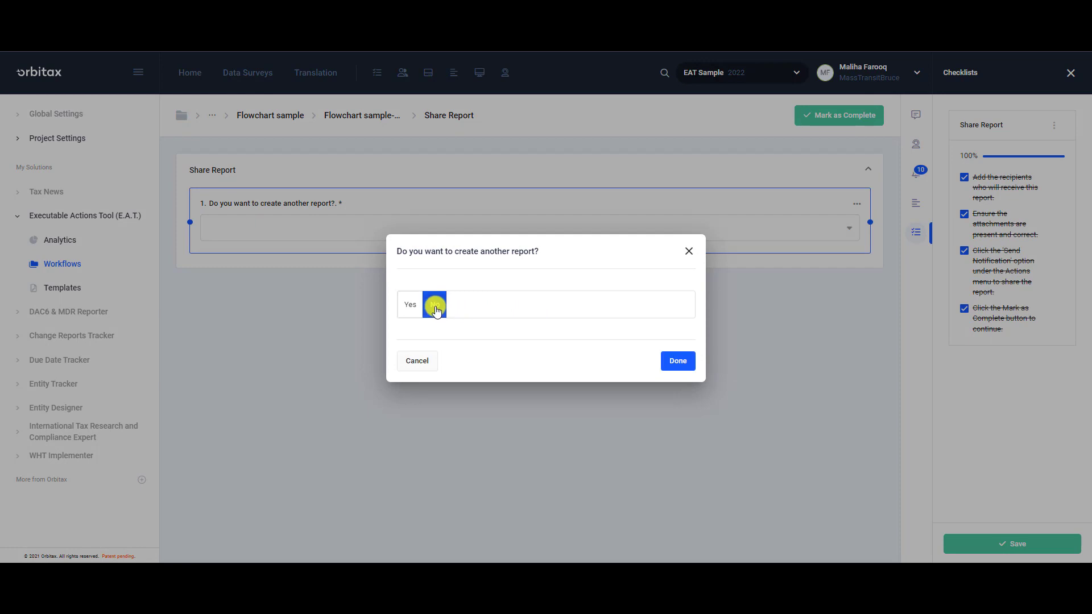
click(679, 361)
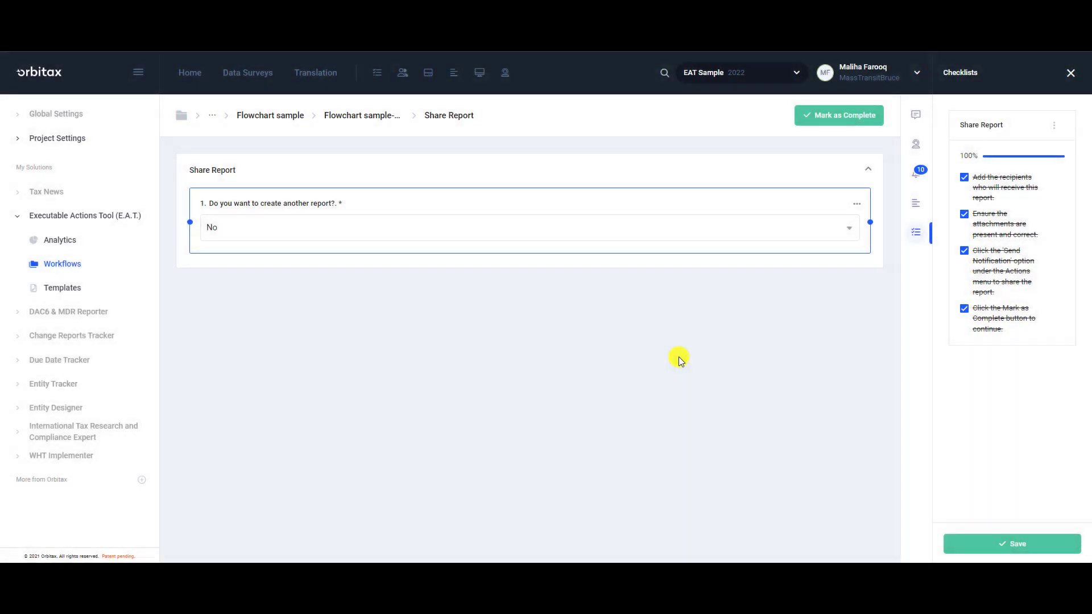
click(831, 117)
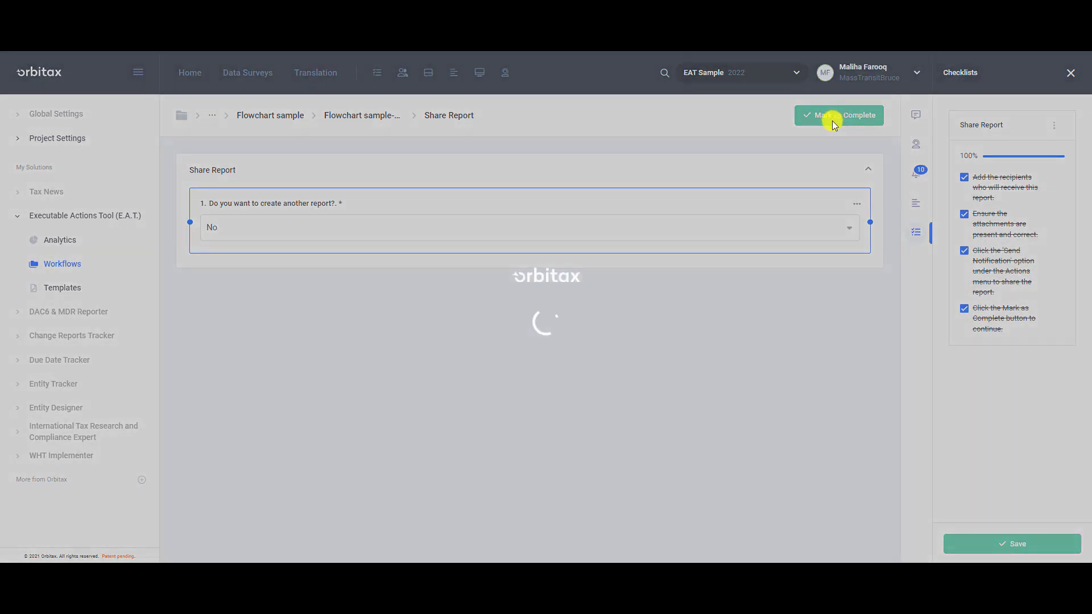